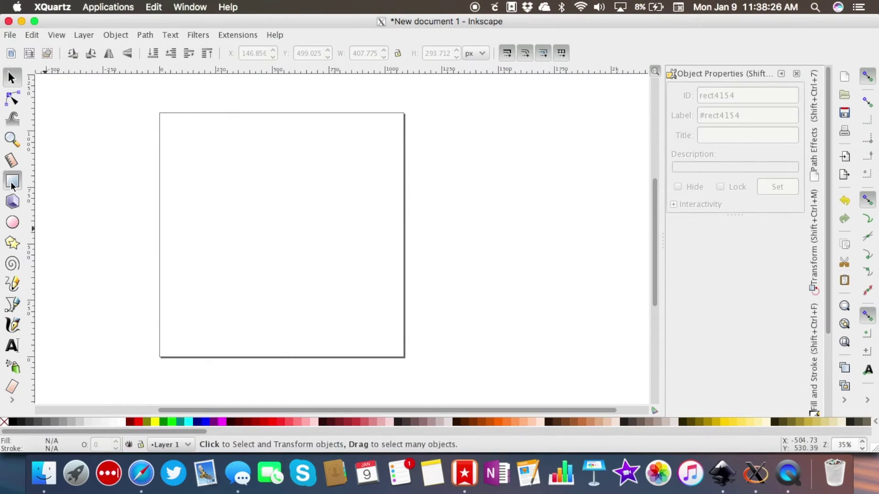
# Step: Draw a rectangle in the middle of the page and set its width and height to 450 px
pyautogui.moveTo(201, 187); pyautogui.dragTo(333, 269)
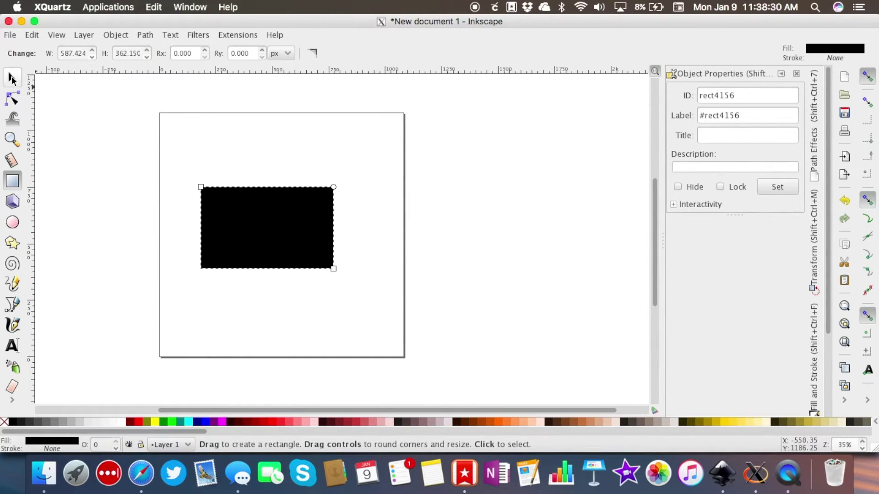
pyautogui.click(11, 78)
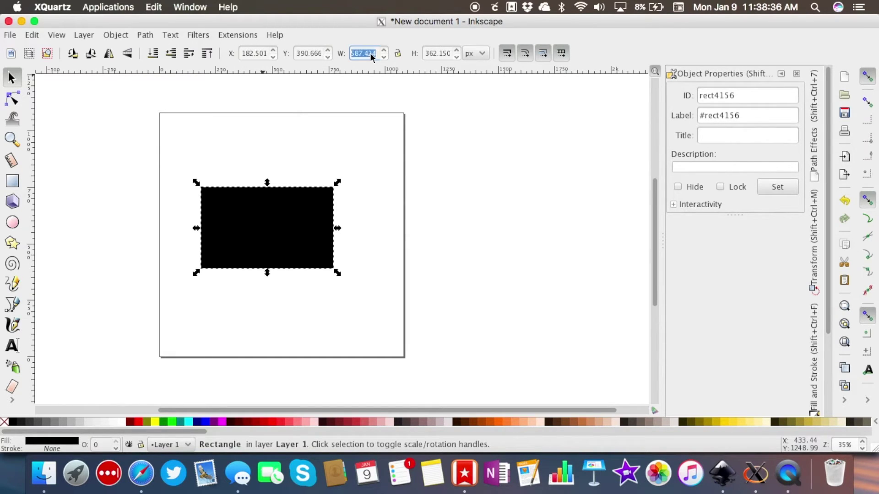
pyautogui.write('450')
pyautogui.press('Tab')
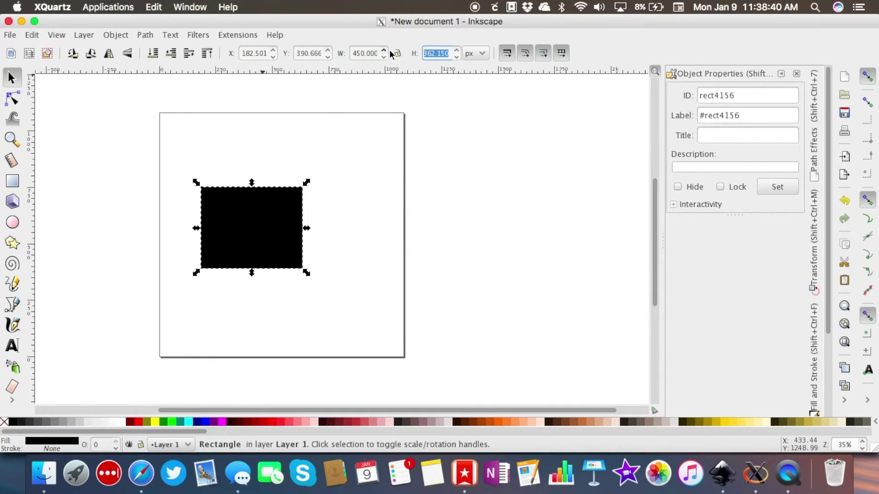
pyautogui.write('450')
pyautogui.press('Return')
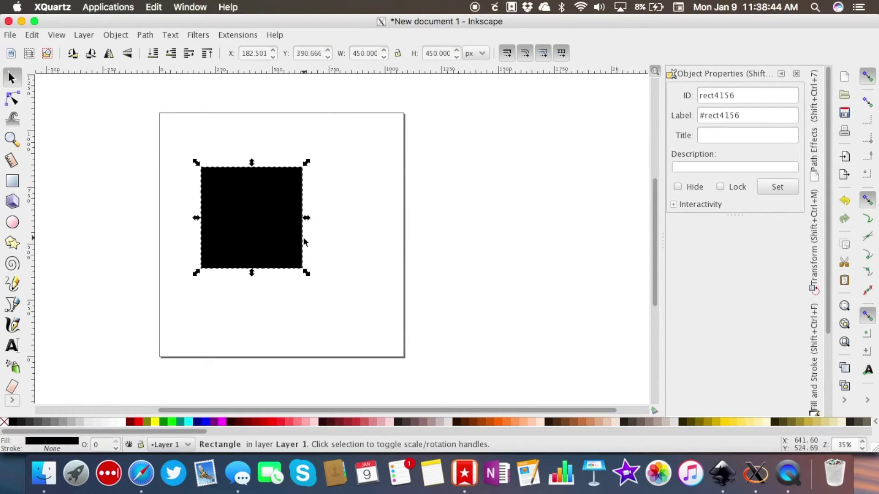
# Step: Move the square to the centre of the page and set its opacity to 69%
pyautogui.moveTo(271, 229); pyautogui.dragTo(305, 238)
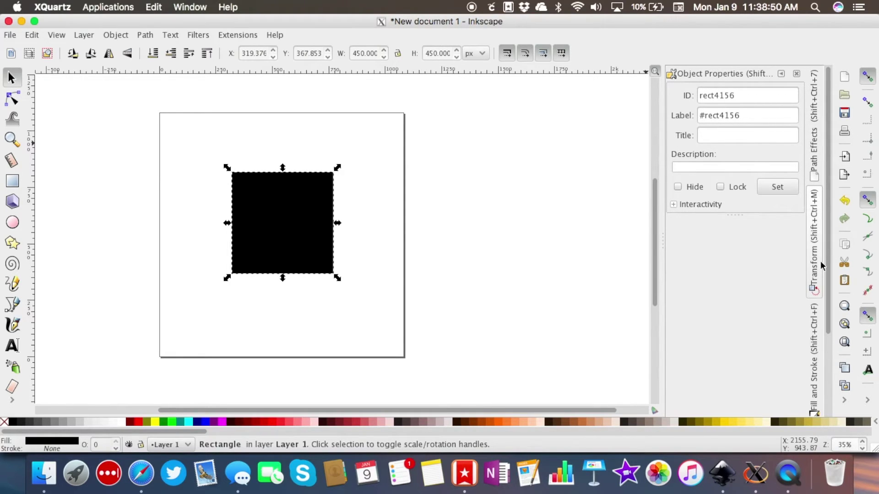
pyautogui.scroll(-3, 820, 263)
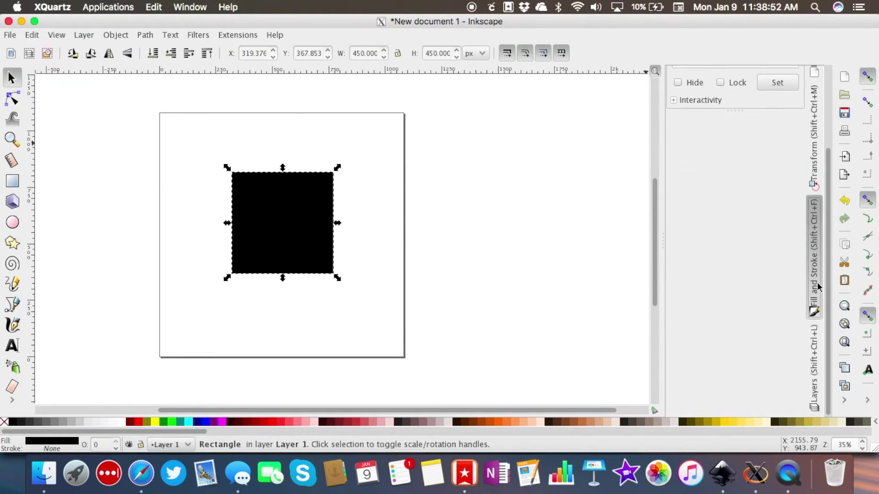
pyautogui.click(817, 286)
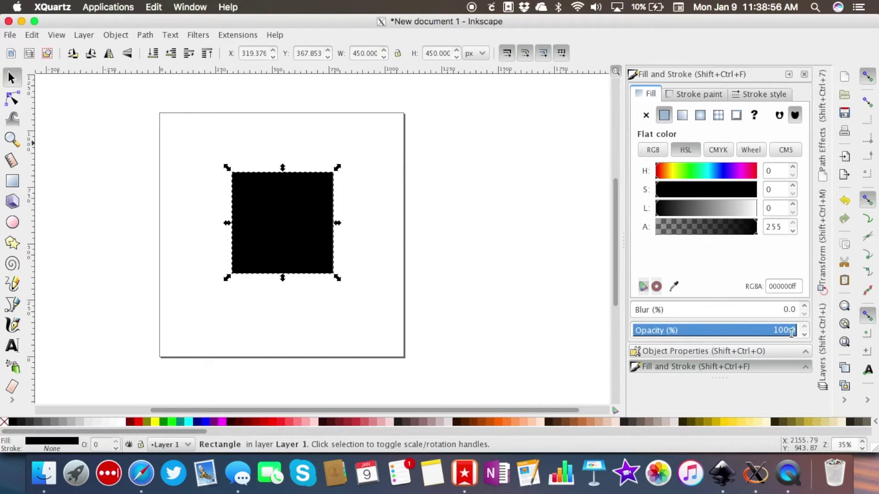
pyautogui.click(746, 330)
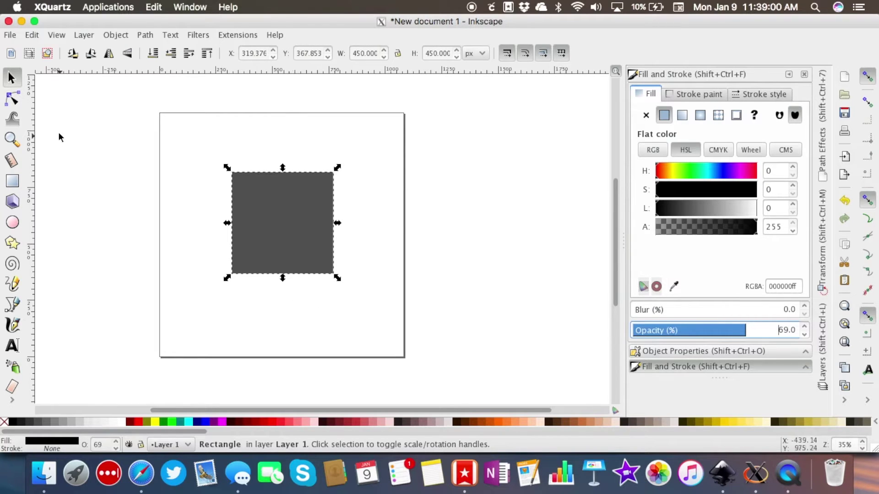
# Step: Draw a circle about 468 by 479 px and move it so it overlaps the square's left edge
pyautogui.click(13, 222)
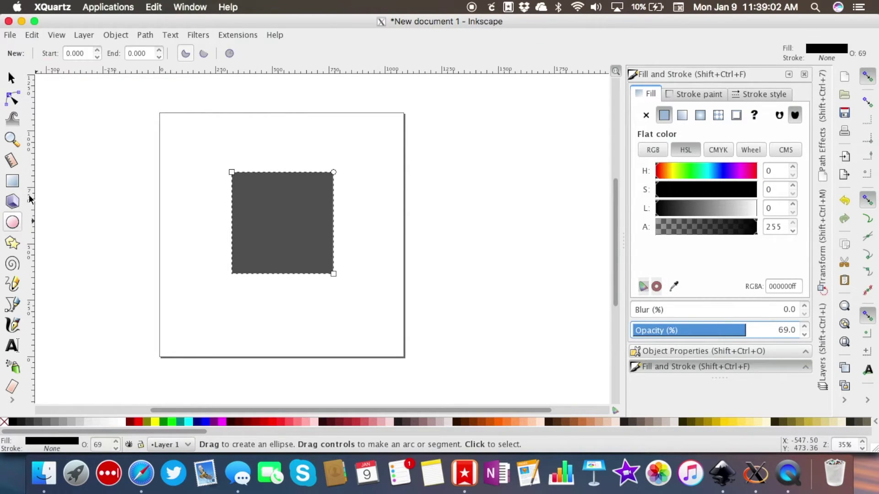
pyautogui.moveTo(148, 130)
pyautogui.mouseDown()
pyautogui.moveTo(204, 157)
pyautogui.moveTo(193, 177)
pyautogui.moveTo(202, 185)
pyautogui.mouseUp()
pyautogui.moveTo(149, 136); pyautogui.dragTo(150, 168)
pyautogui.press('Escape')
pyautogui.click(12, 78)
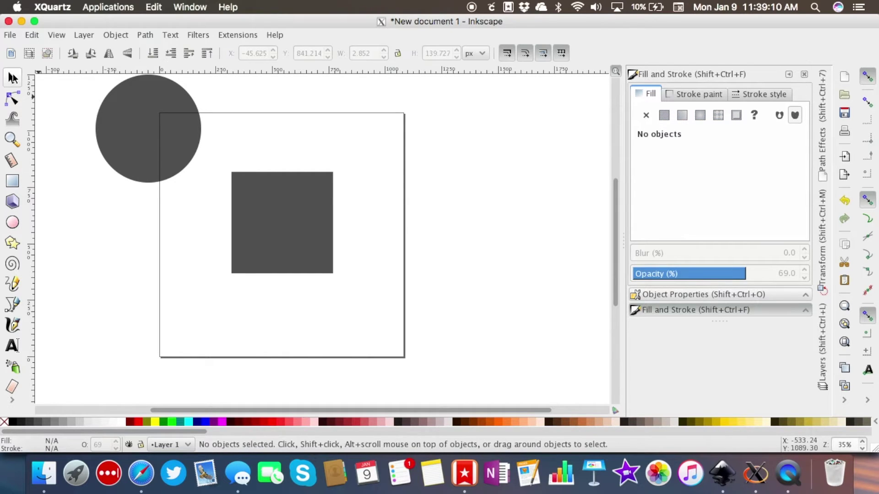
pyautogui.moveTo(159, 142); pyautogui.dragTo(197, 205)
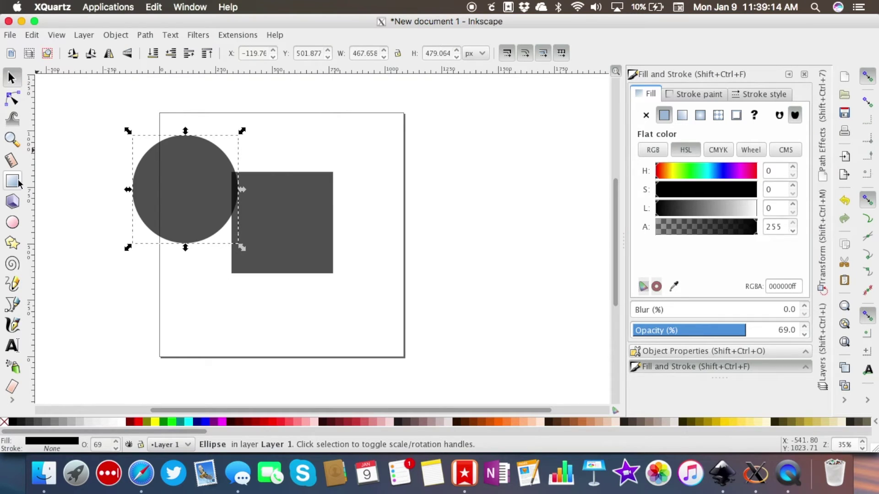
# Step: Turn the circle into a half circle by setting its end angle to 180 degrees
pyautogui.click(12, 222)
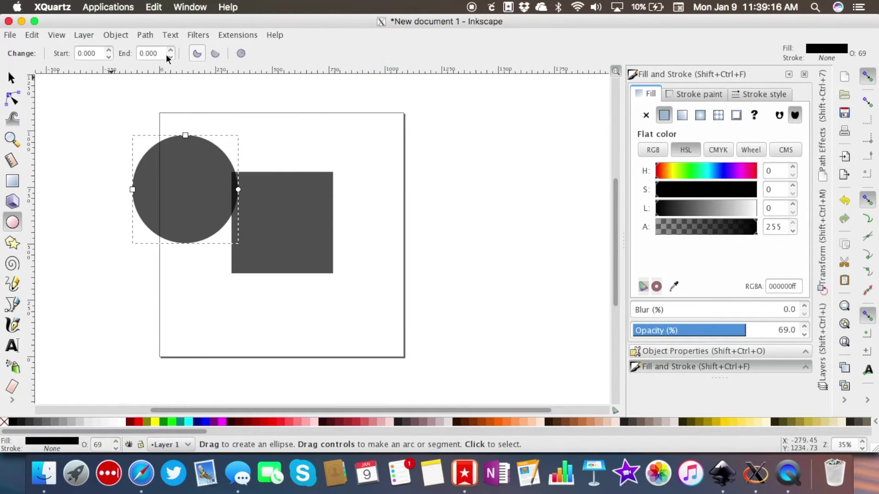
pyautogui.moveTo(160, 50); pyautogui.dragTo(120, 49)
pyautogui.write('180')
pyautogui.press('Return')
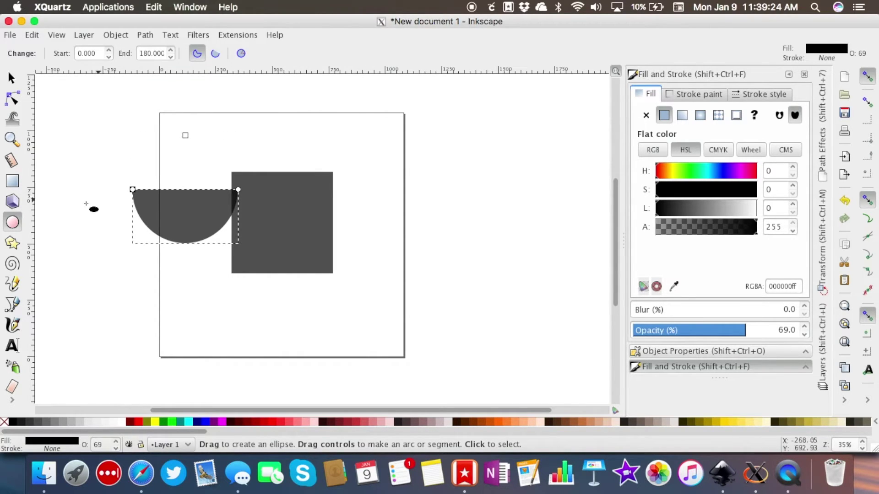
pyautogui.click(12, 78)
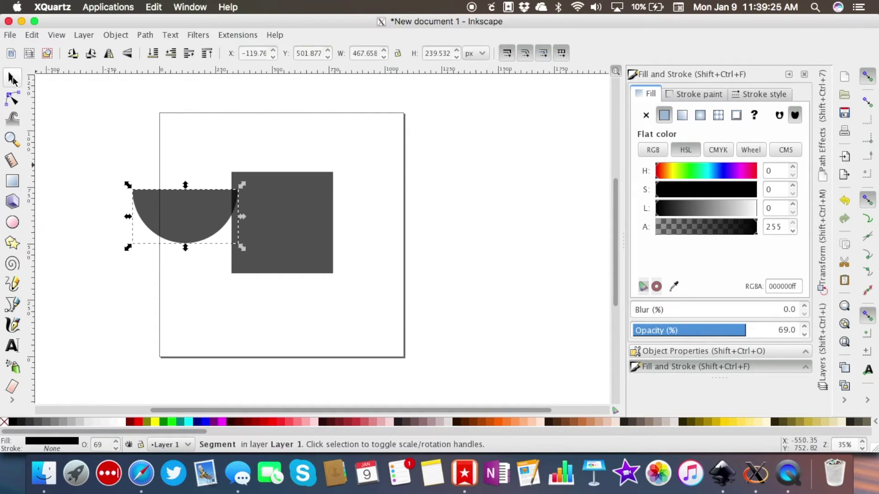
# Step: Compare the width of the half circle with the width of the square
pyautogui.click(359, 53)
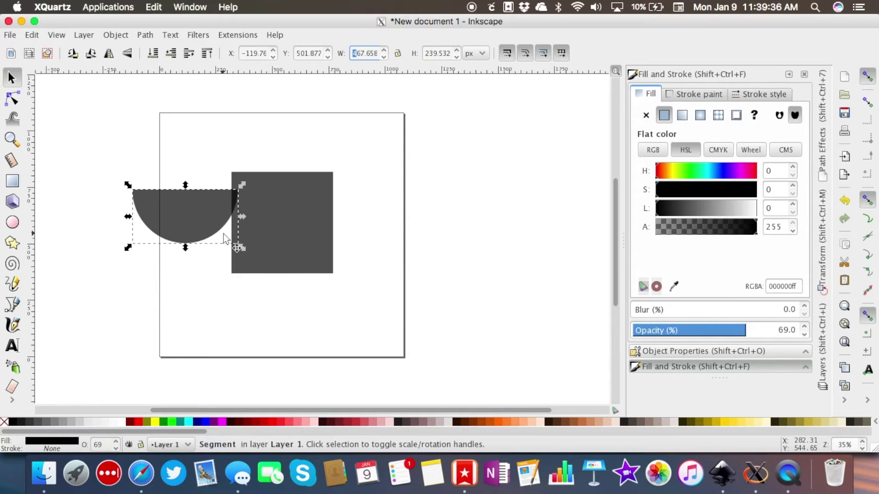
pyautogui.click(295, 212)
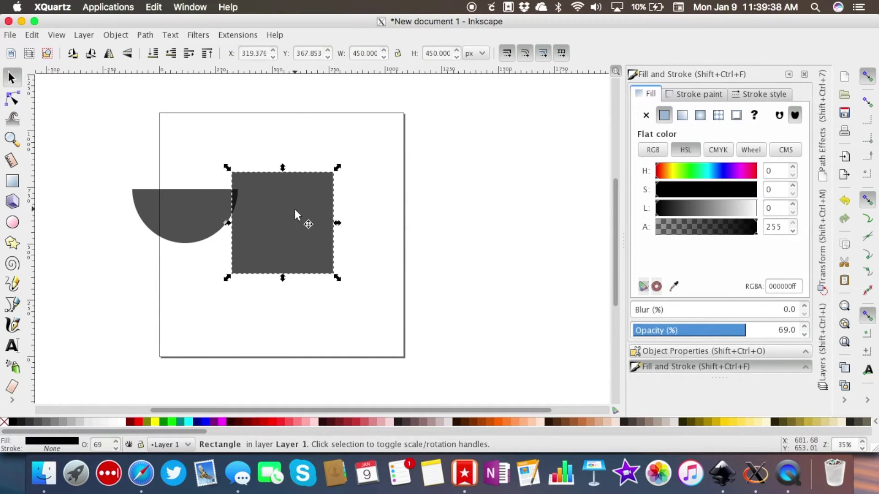
pyautogui.click(179, 228)
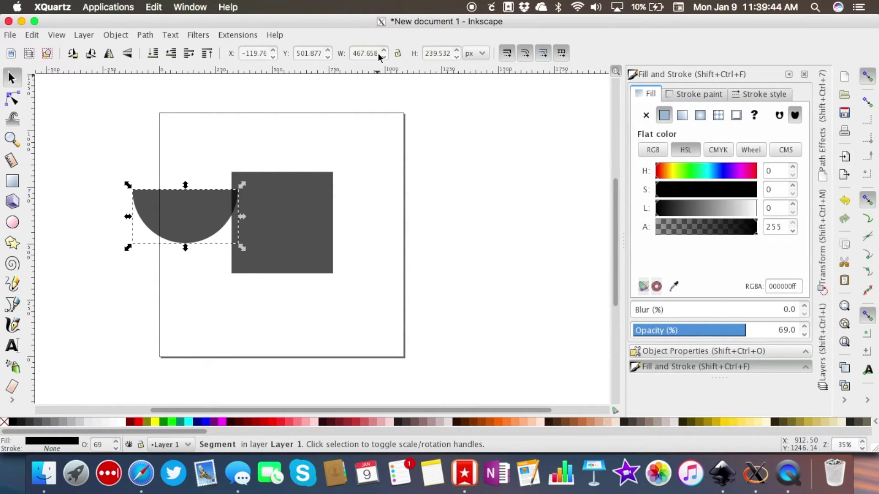
# Step: Rotate the square by 45 degrees with the Rotate transform so it stands as a diamond
pyautogui.click(313, 185)
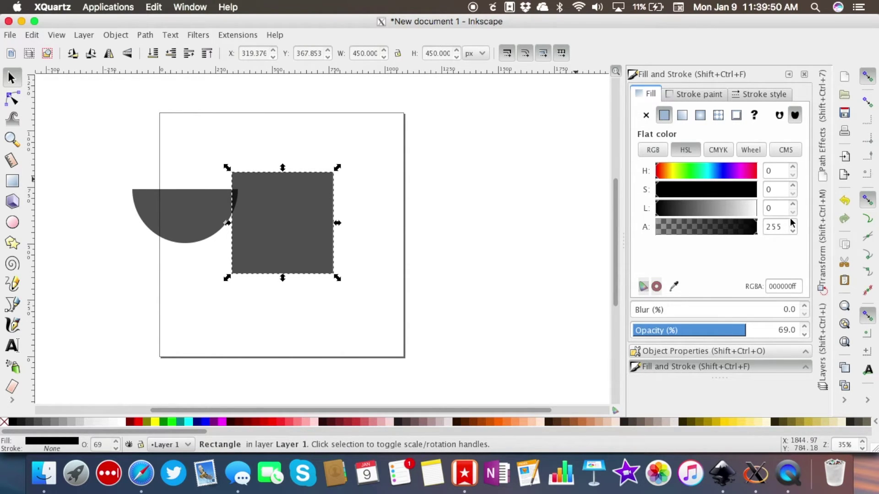
pyautogui.click(824, 262)
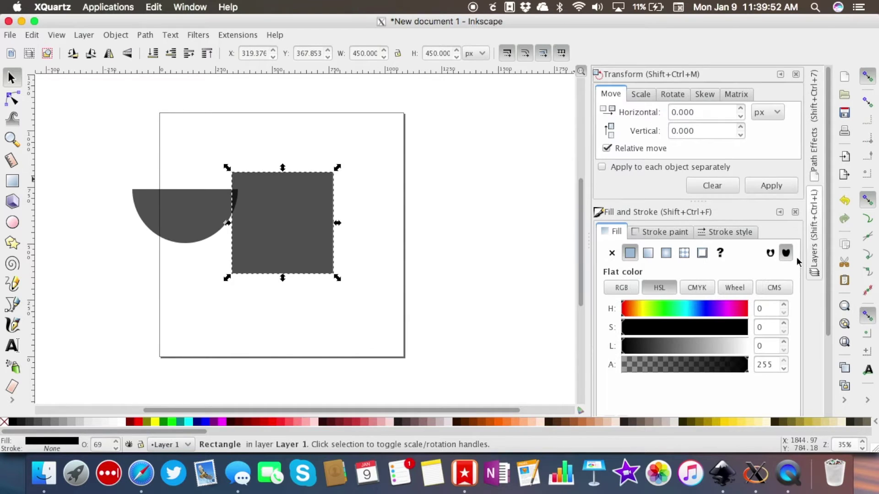
pyautogui.click(671, 94)
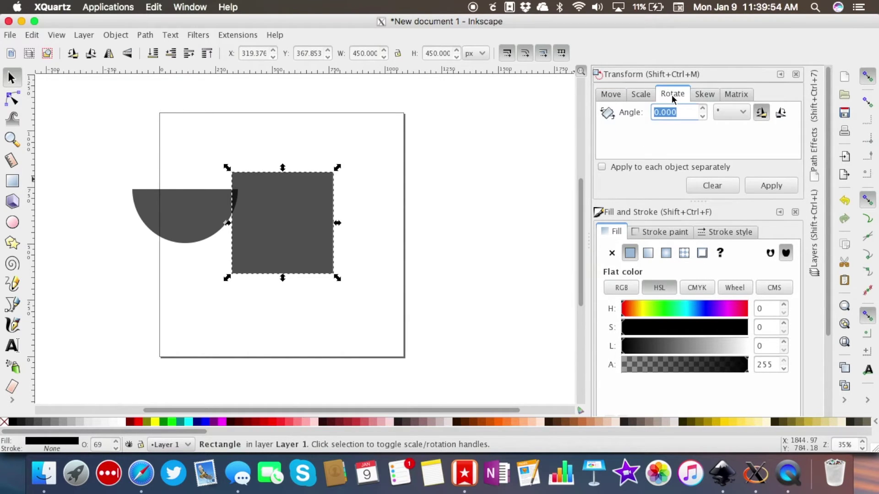
pyautogui.write('45')
pyautogui.press('Tab')
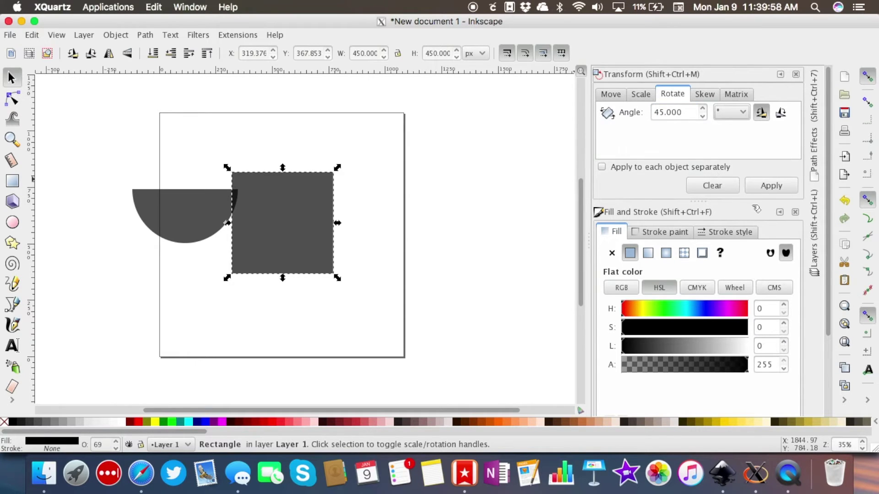
pyautogui.click(770, 189)
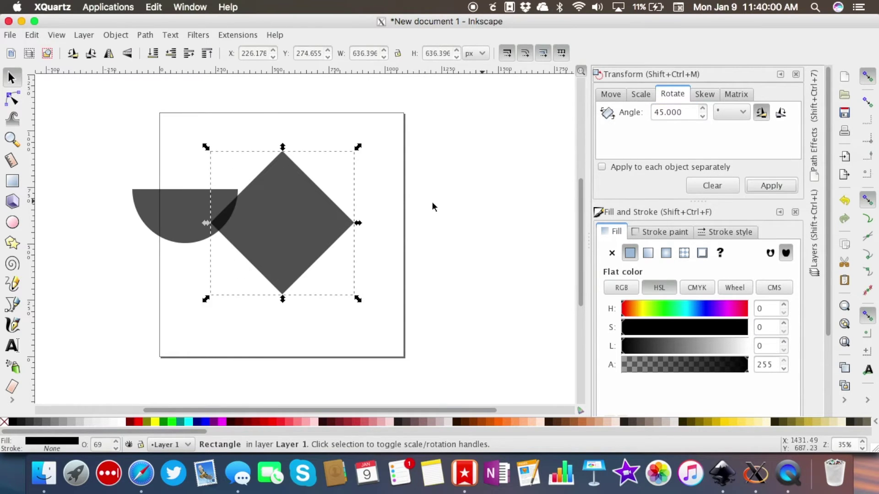
# Step: Rotate the half circle by 135 degrees with the Rotate transform
pyautogui.click(183, 211)
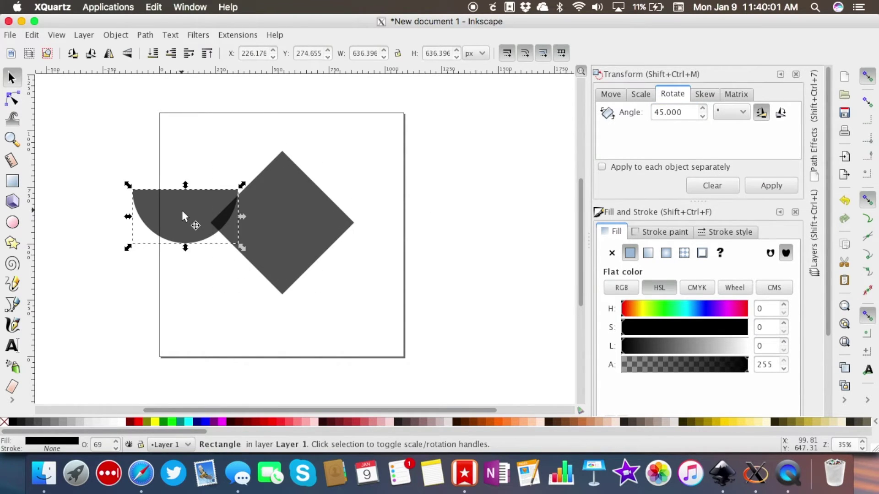
pyautogui.click(687, 116)
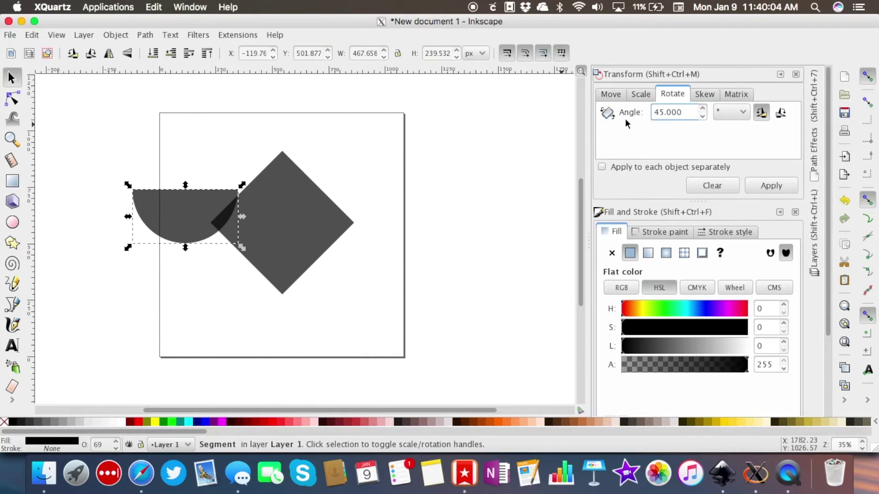
pyautogui.hotkey('ctrl', 'a')
pyautogui.press('BackSpace')
pyautogui.write('135')
pyautogui.press('Return')
pyautogui.click(770, 187)
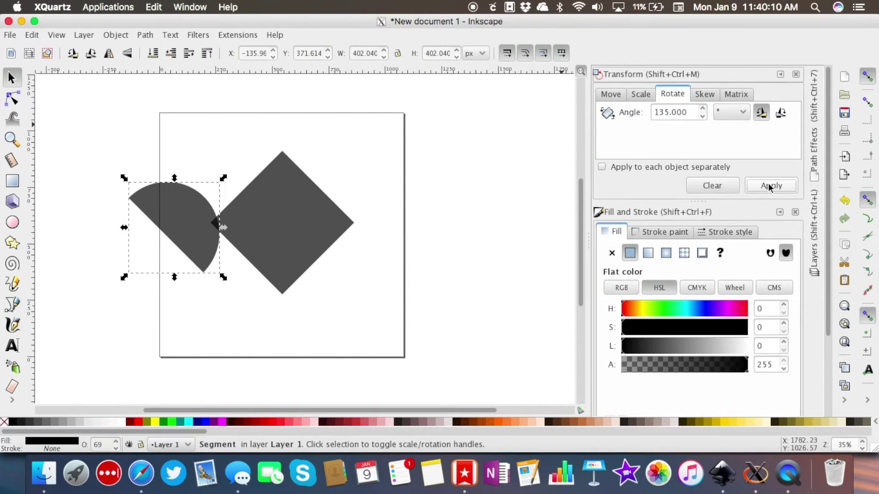
# Step: Move the half circle beside the diamond's upper-right edge and enable snapping to paths, path intersections, cusp nodes, smooth nodes and line-segment midpoints
pyautogui.moveTo(174, 212); pyautogui.dragTo(346, 153)
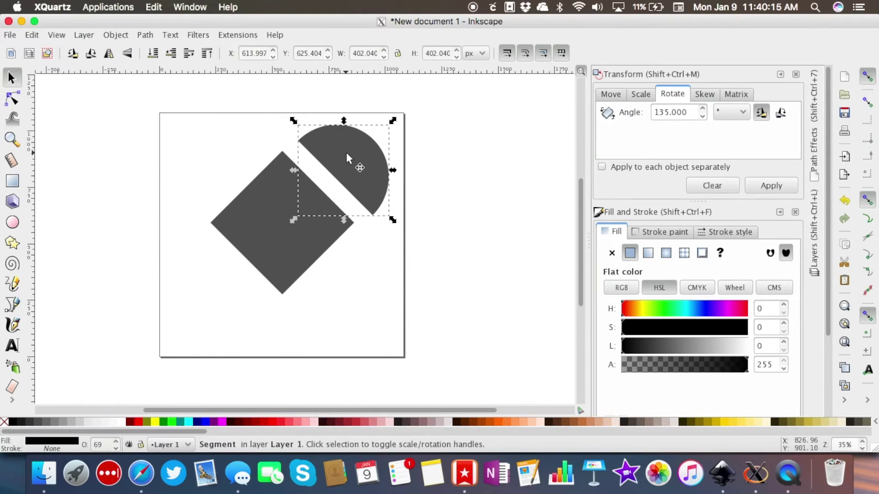
pyautogui.click(867, 218)
pyautogui.click(868, 236)
pyautogui.click(867, 254)
pyautogui.click(868, 271)
pyautogui.click(868, 292)
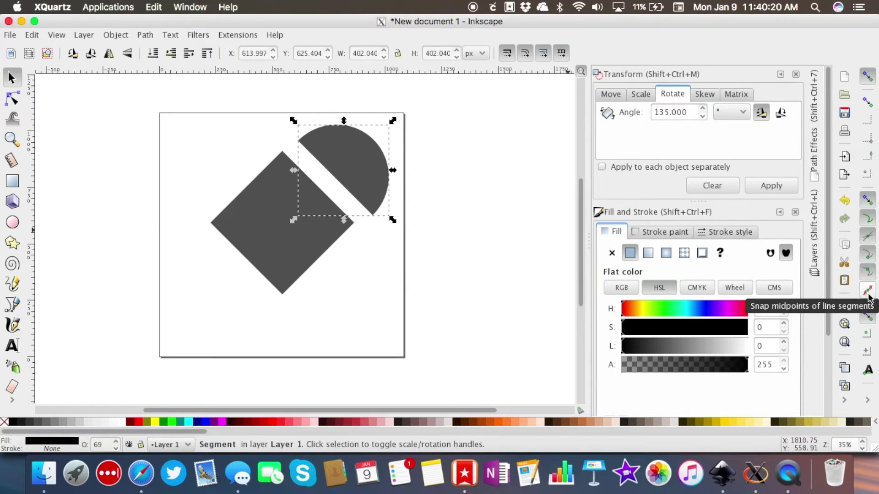
# Step: Try placing the half circle against the diamond's upper-right edge, and undo its moves and rotation
pyautogui.moveTo(363, 169); pyautogui.dragTo(338, 174)
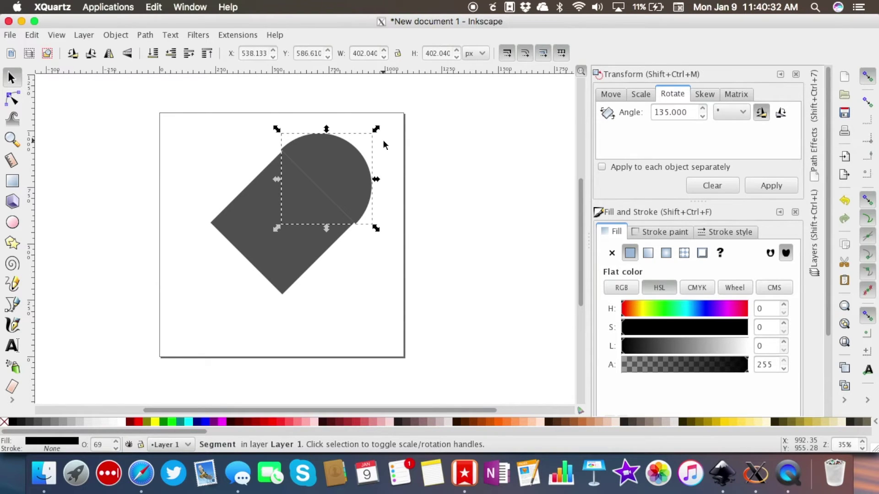
pyautogui.hotkey('ctrl', 'z')
pyautogui.hotkey('ctrl', 'z')
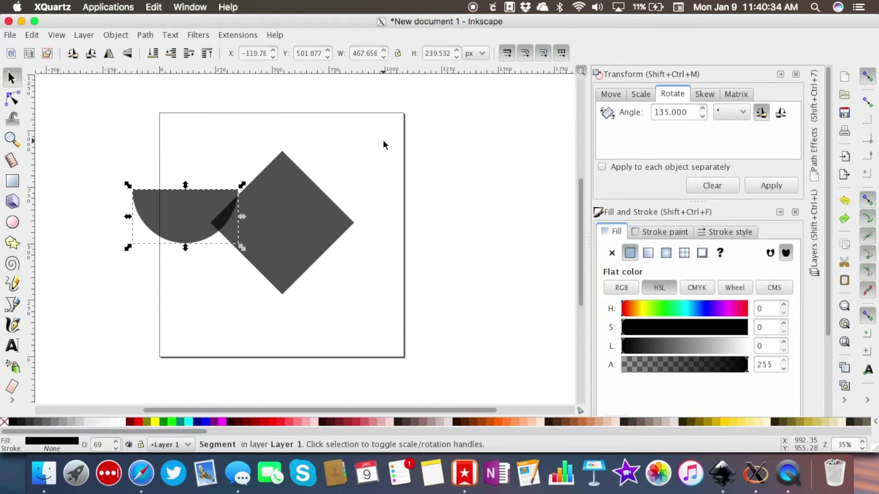
pyautogui.click(354, 52)
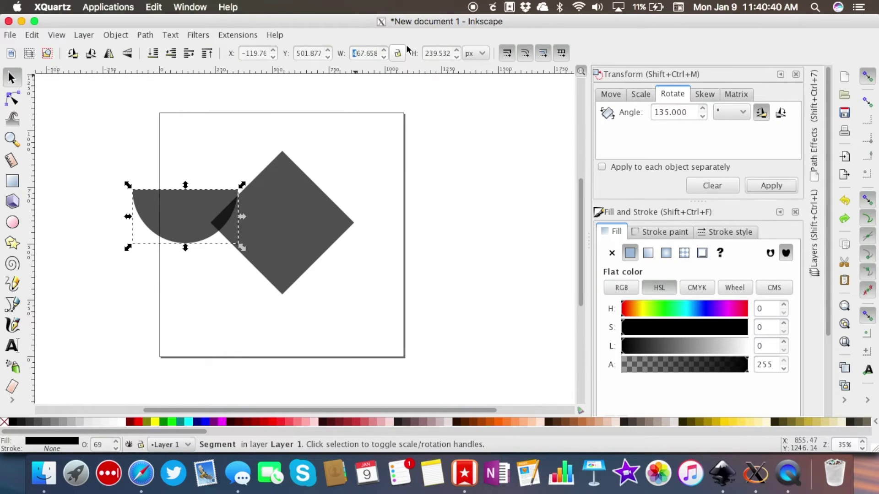
pyautogui.hotkey('ctrl', 'a')
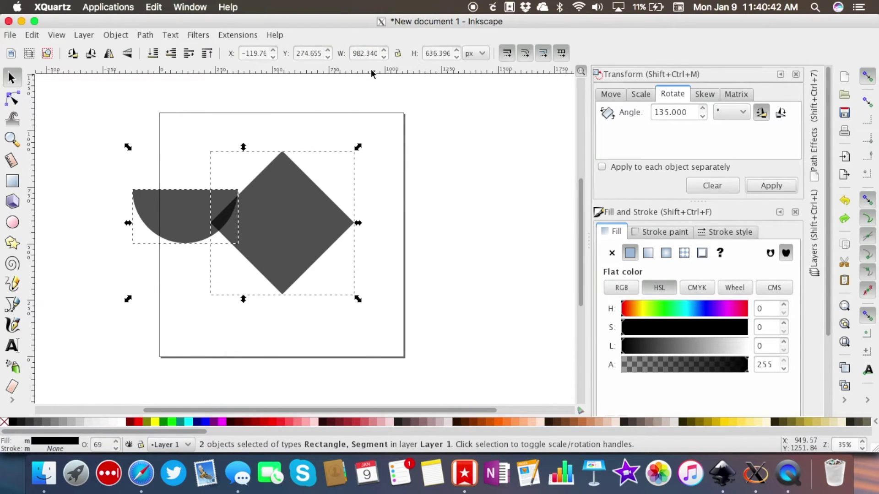
pyautogui.click(180, 206)
pyautogui.click(80, 193)
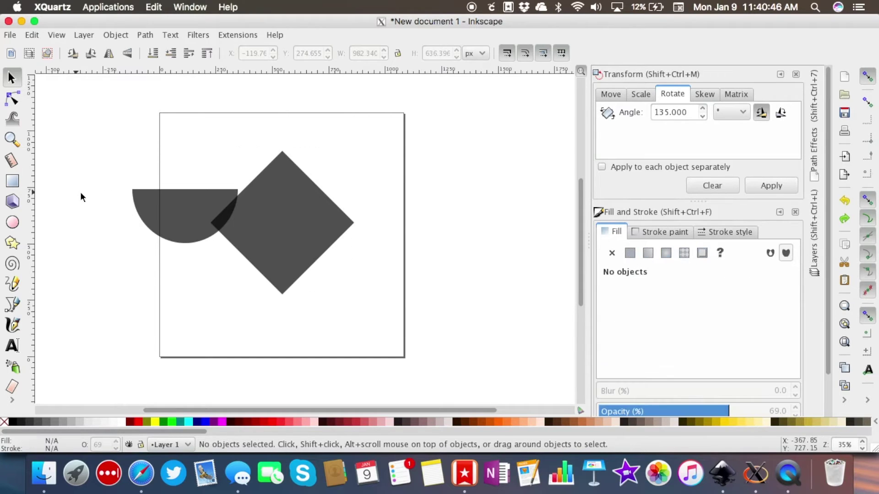
# Step: Set the half circle's width to 450 px so it matches the square's side
pyautogui.click(156, 204)
pyautogui.click(353, 54)
pyautogui.write('450')
pyautogui.press('Return')
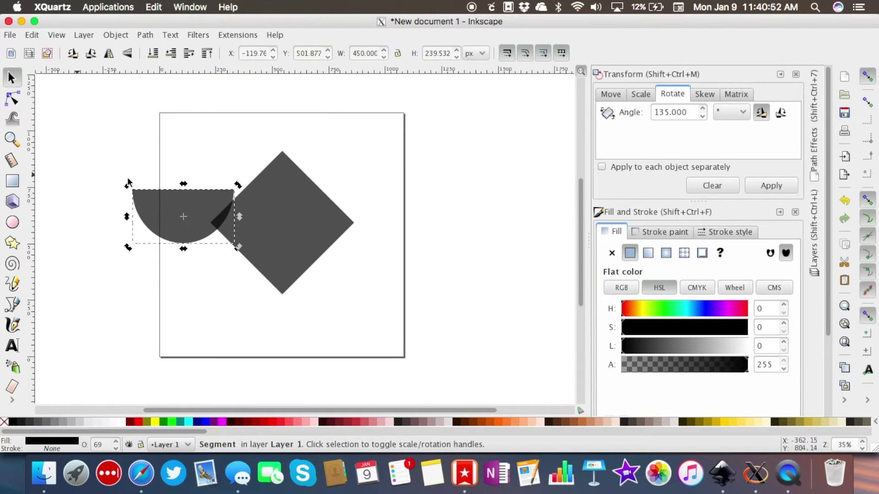
# Step: Rotate the half circle by 135 degrees and snap its flat side onto the diamond's upper-right edge
pyautogui.click(216, 204)
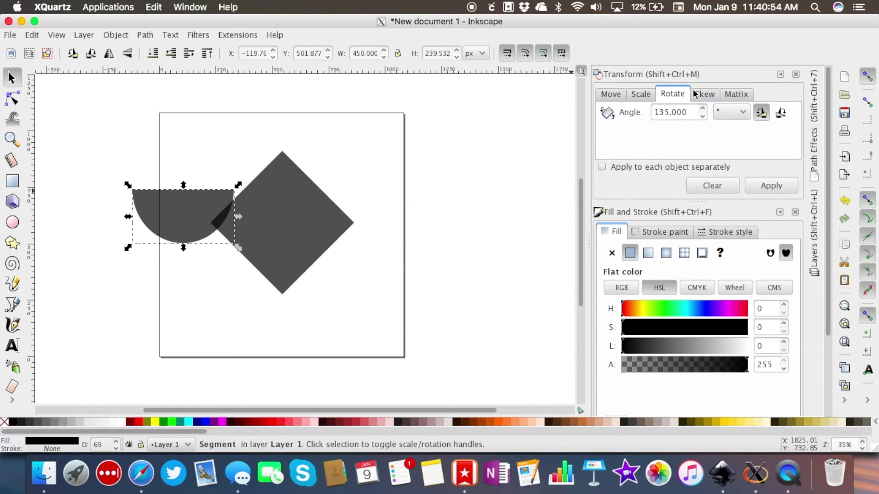
pyautogui.click(691, 112)
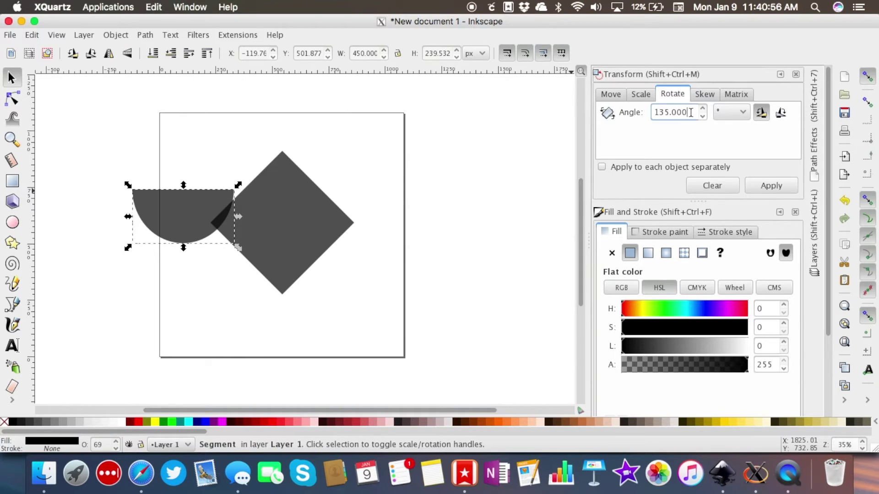
pyautogui.click(756, 184)
pyautogui.moveTo(168, 224); pyautogui.dragTo(322, 183)
pyautogui.click(391, 258)
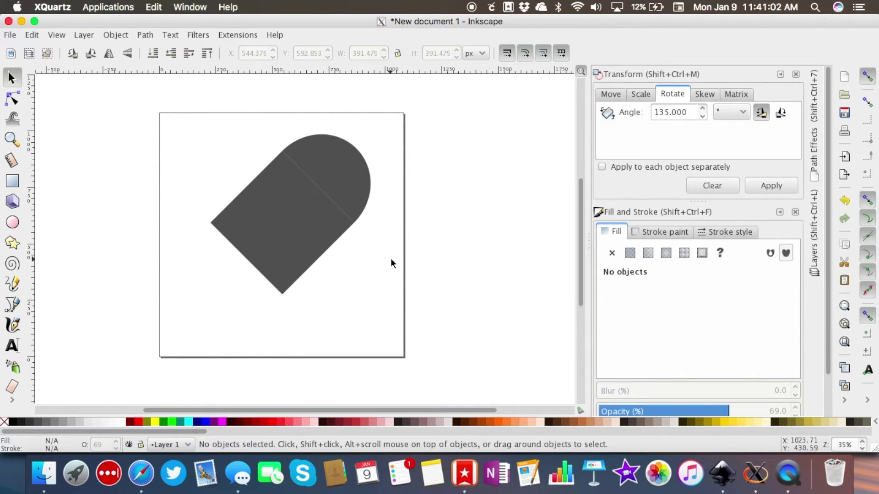
# Step: Paste a copy of the half circle, flip it horizontally and snap it onto the diamond's upper-left edge
pyautogui.click(347, 186)
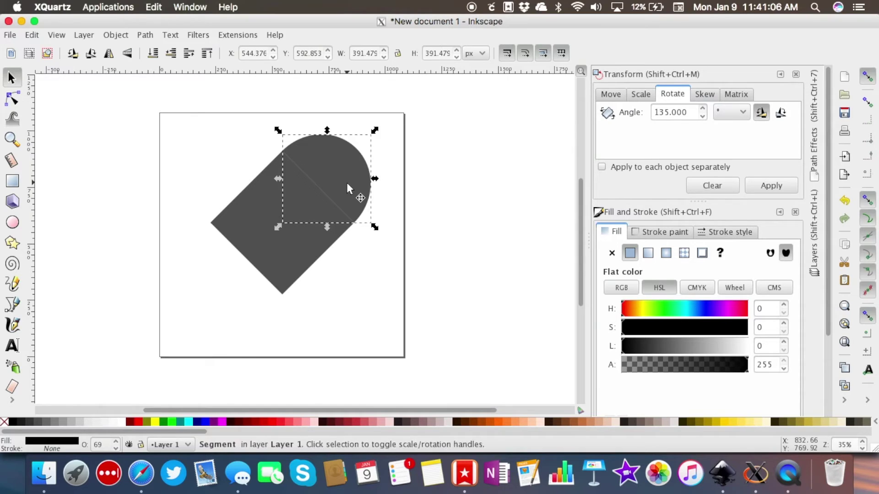
pyautogui.hotkey('ctrl', 'v')
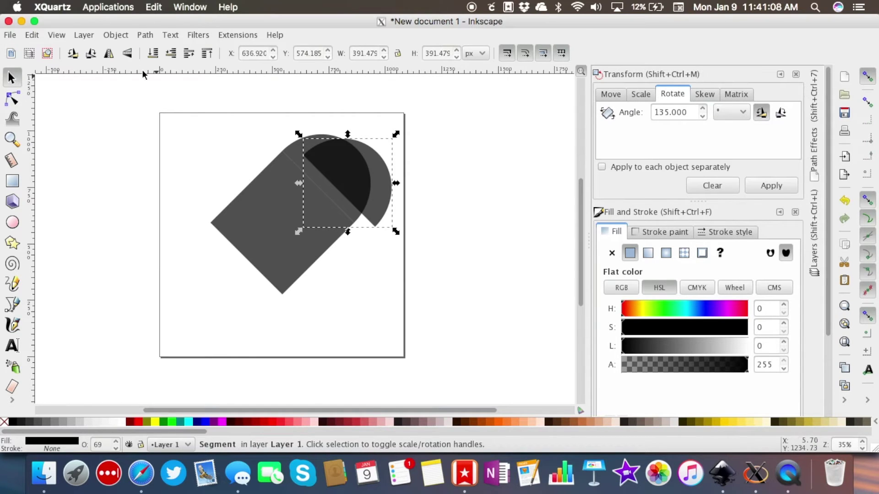
pyautogui.click(109, 53)
pyautogui.moveTo(344, 164); pyautogui.dragTo(231, 160)
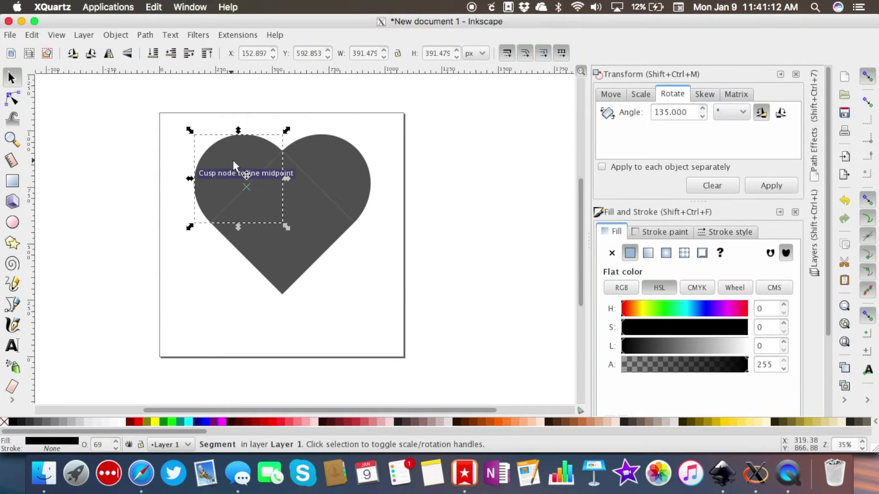
pyautogui.click(232, 295)
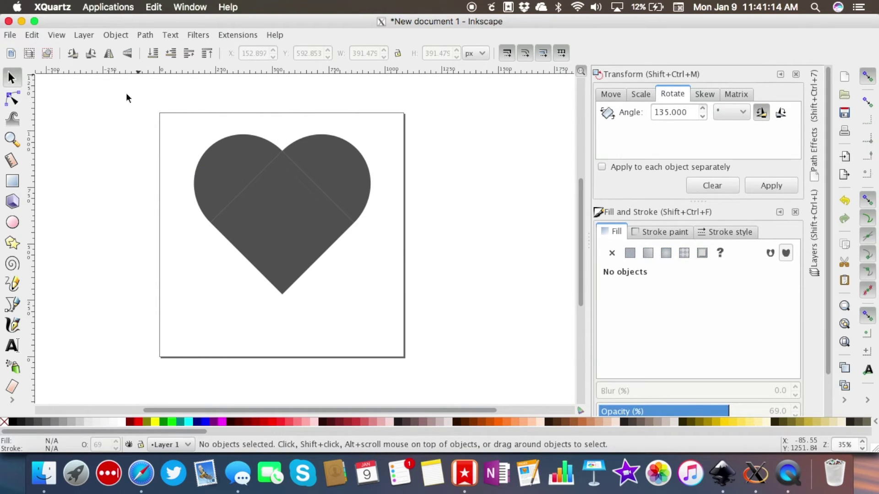
# Step: Select the diamond and both half circles and merge them into one heart path with Union
pyautogui.moveTo(145, 114); pyautogui.dragTo(427, 309)
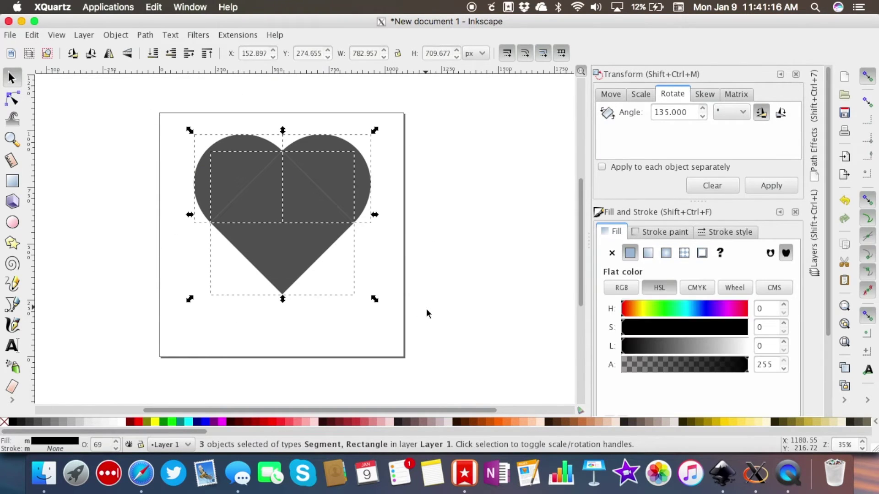
pyautogui.click(145, 35)
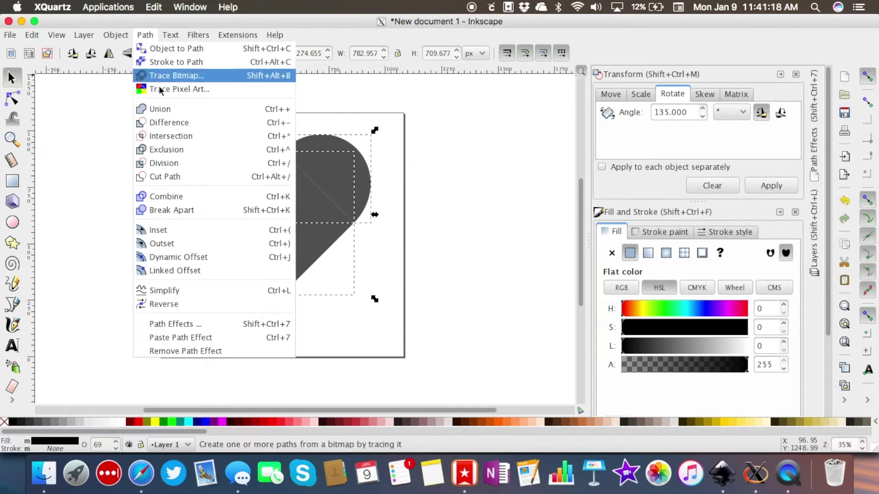
pyautogui.click(155, 109)
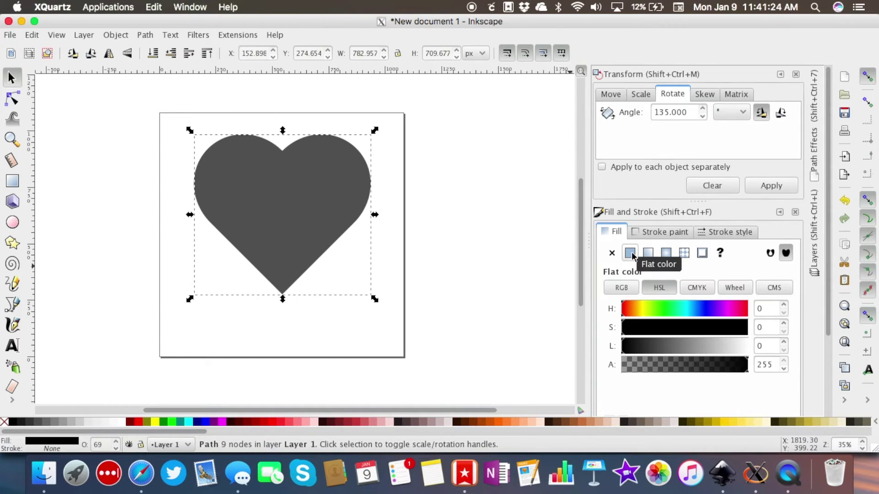
# Step: Give the heart a flat-color stroke and remove its fill so only the outline is drawn
pyautogui.click(645, 234)
pyautogui.click(630, 255)
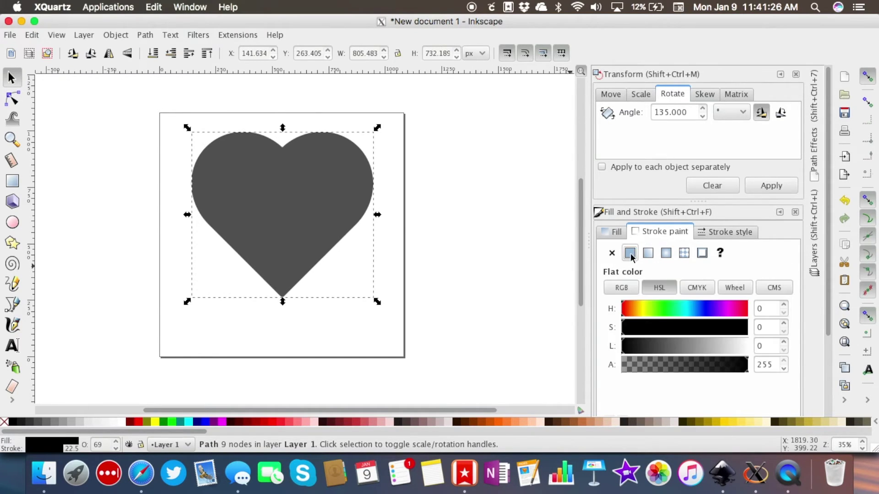
pyautogui.click(617, 234)
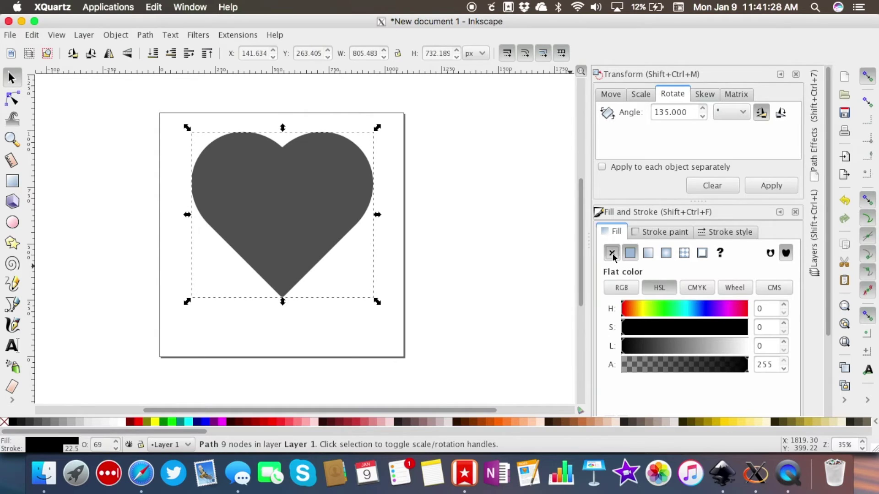
pyautogui.click(612, 254)
# Step: Set the heart outline's stroke width to 13 px and deselect the heart
pyautogui.click(748, 230)
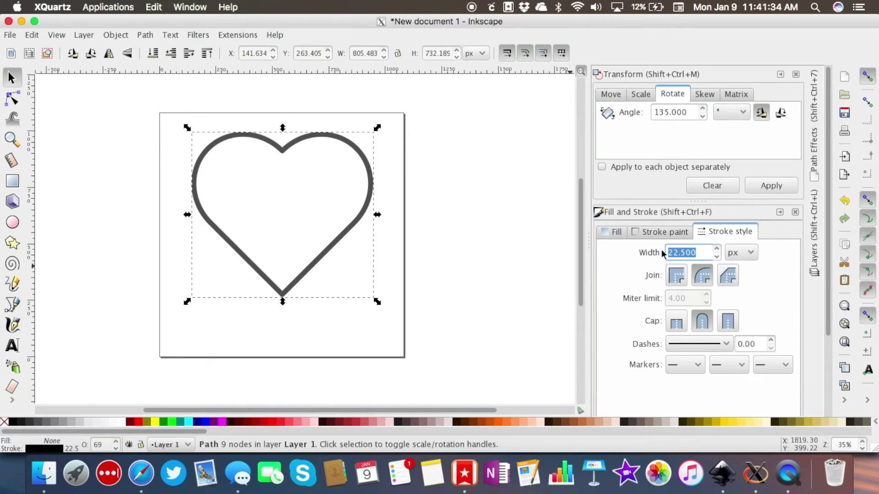
pyautogui.write('13')
pyautogui.press('Return')
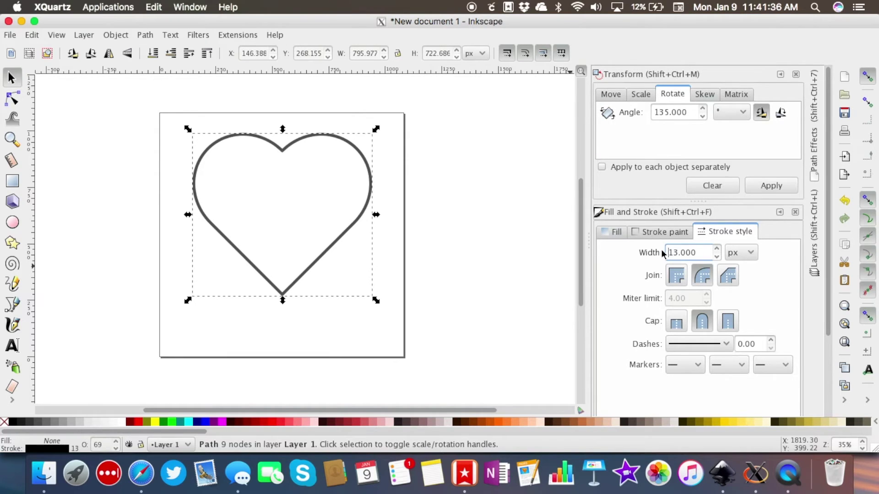
pyautogui.doubleClick(663, 253)
pyautogui.click(475, 270)
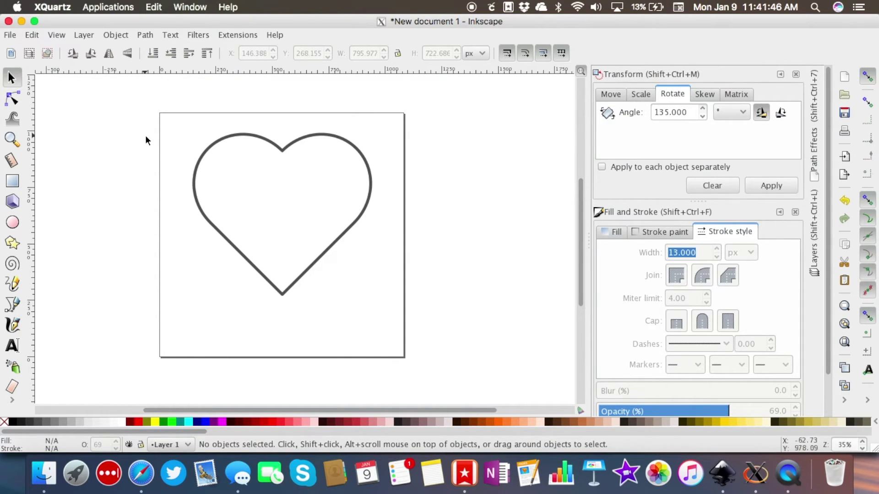
# Step: Create a flowed text frame across the upper part of the heart containing "Mermaid Kisses"
pyautogui.click(12, 345)
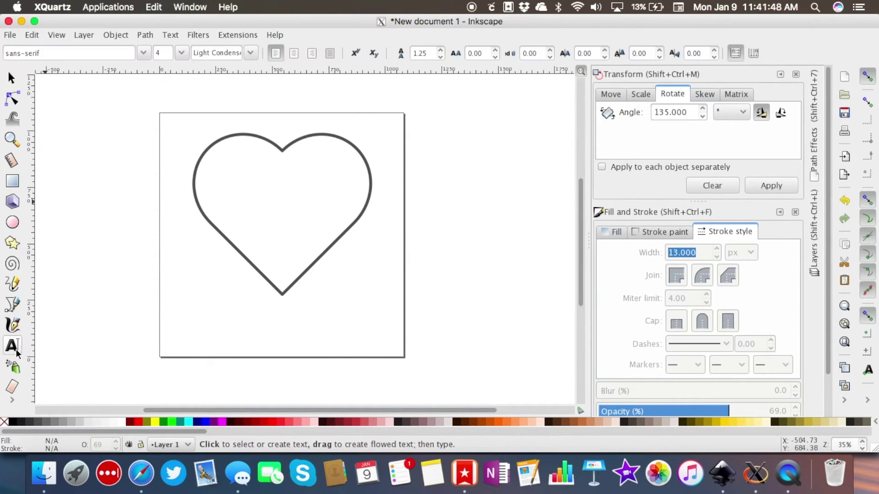
pyautogui.moveTo(202, 156); pyautogui.dragTo(395, 211)
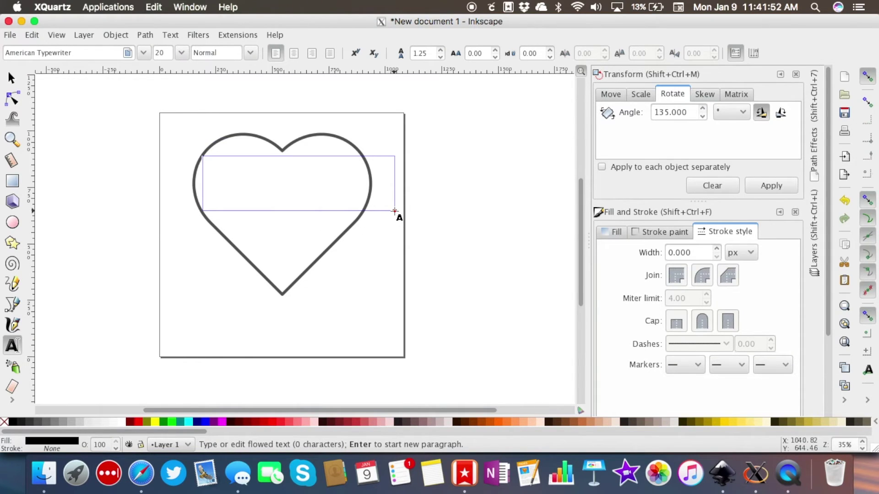
pyautogui.write('Mermaid Kisses')
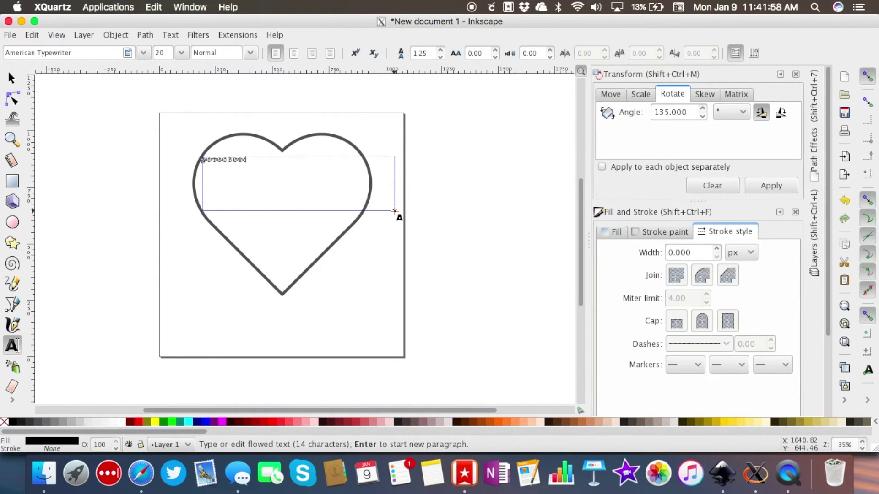
pyautogui.press('Escape')
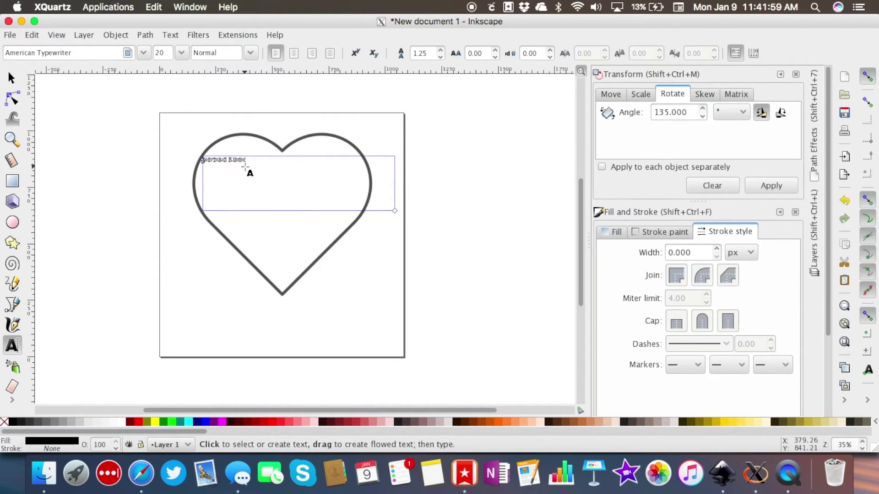
# Step: Scale the "Mermaid Kisses" text up to about 548 px wide
pyautogui.click(12, 82)
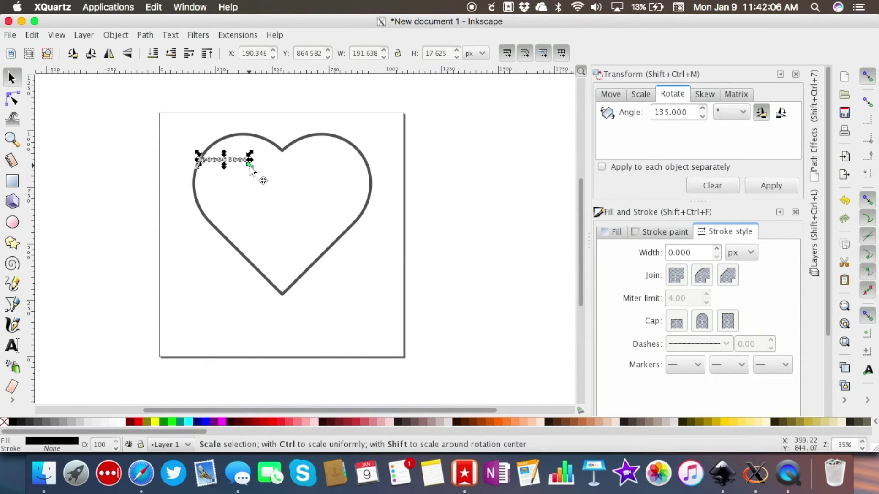
pyautogui.moveTo(249, 166); pyautogui.dragTo(330, 219)
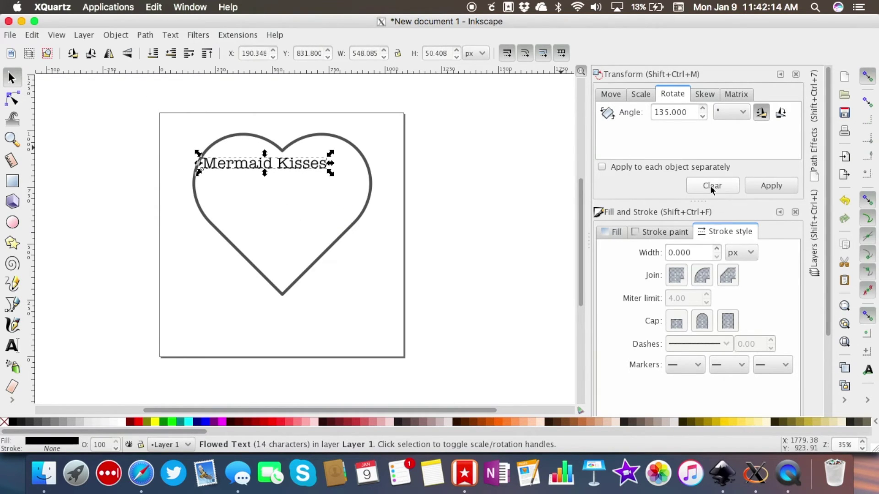
pyautogui.scroll(-2, 709, 185)
pyautogui.scroll(2, 709, 186)
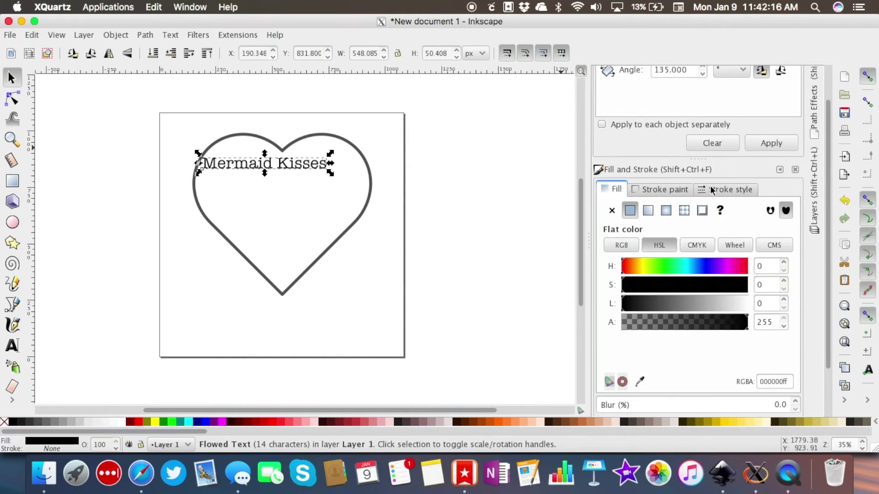
pyautogui.scroll(2, 820, 203)
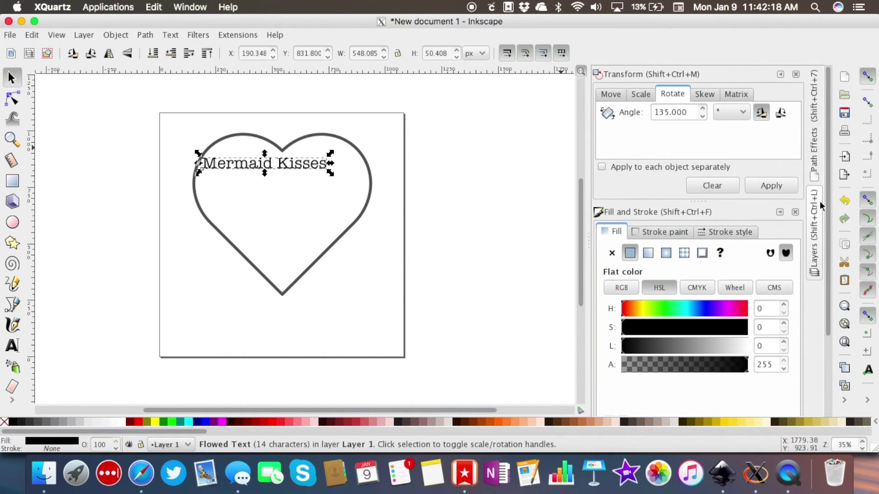
# Step: Change the text's font to DJB Dear Mr Claus in Normal style and apply it
pyautogui.click(174, 38)
pyautogui.click(179, 47)
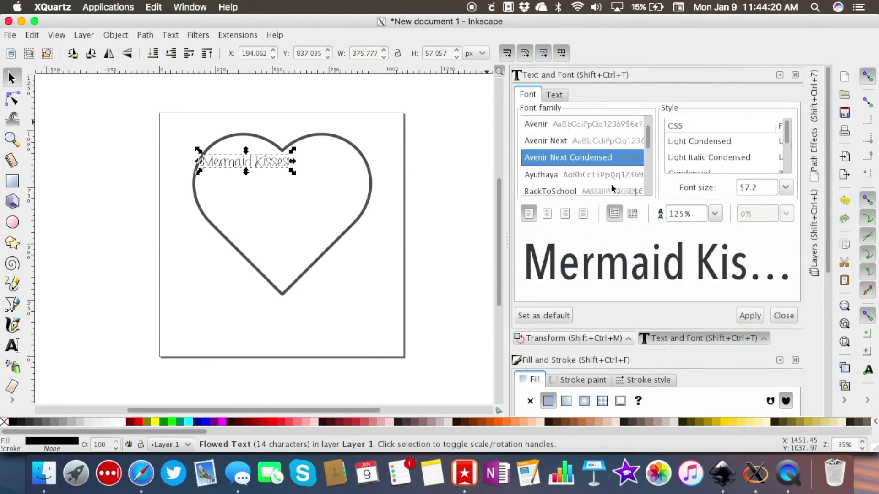
pyautogui.press('Down')
pyautogui.press('Down')
pyautogui.press('Down')
pyautogui.press('Down')
pyautogui.press('Down')
pyautogui.press('Down')
pyautogui.press('Down')
pyautogui.press('Down')
pyautogui.press('Down')
pyautogui.press('Down')
pyautogui.press('Down')
pyautogui.press('Down')
pyautogui.press('Down')
pyautogui.press('Down')
pyautogui.press('Down')
pyautogui.press('Down')
pyautogui.press('Down')
pyautogui.press('Down')
pyautogui.press('Down')
pyautogui.press('Down')
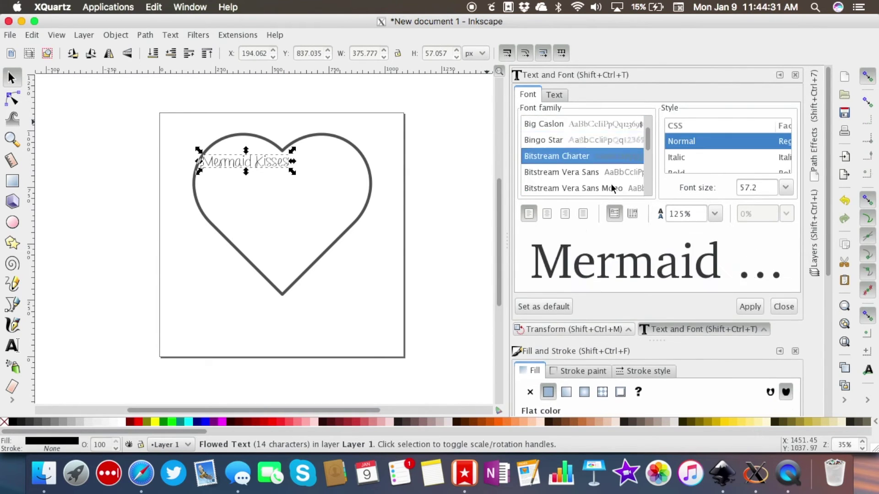
pyautogui.press('Down')
pyautogui.press('Down')
pyautogui.press('Down')
pyautogui.press('Down')
pyautogui.press('Down')
pyautogui.press('Down')
pyautogui.press('Down')
pyautogui.press('Down')
pyautogui.press('Down')
pyautogui.press('Down')
pyautogui.press('Down')
pyautogui.press('Down')
pyautogui.press('Down')
pyautogui.press('Down')
pyautogui.press('Down')
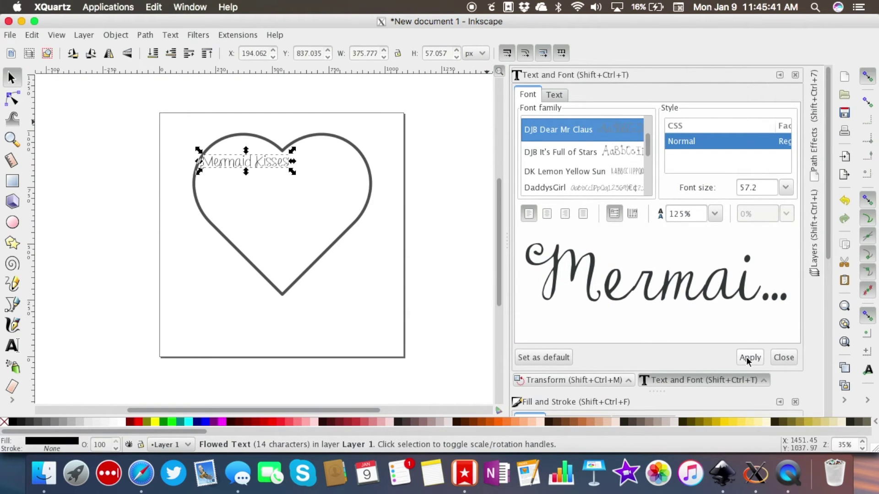
pyautogui.click(746, 357)
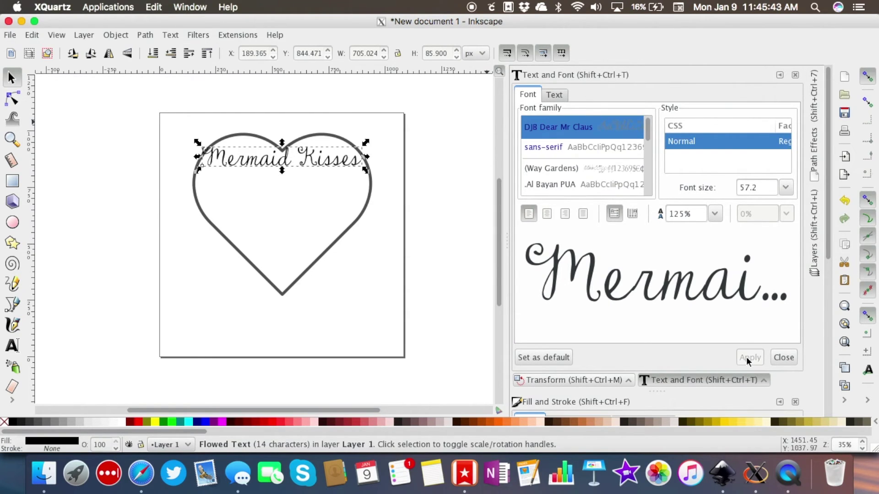
# Step: Copy the whole phrase "Mermaid Kisses" and paste it three more times after the original in the same text frame
pyautogui.click(297, 166)
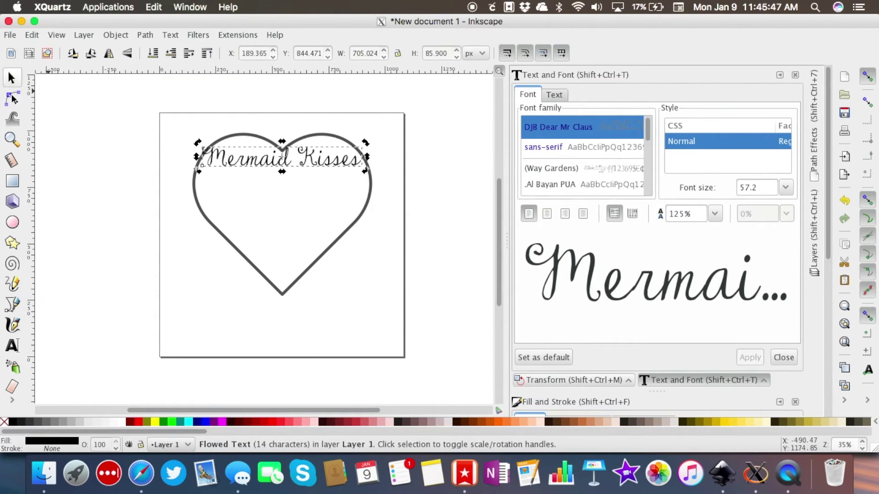
pyautogui.click(12, 346)
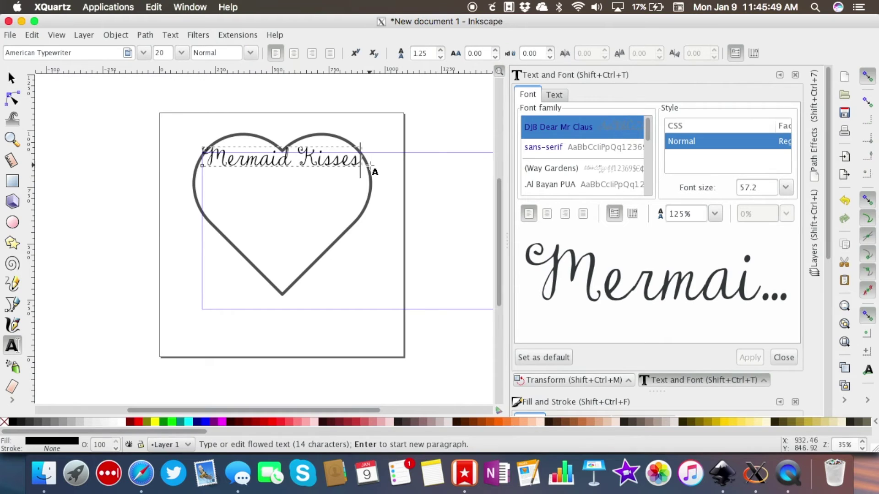
pyautogui.moveTo(369, 165); pyautogui.dragTo(211, 156)
pyautogui.hotkey('ctrl', 'c')
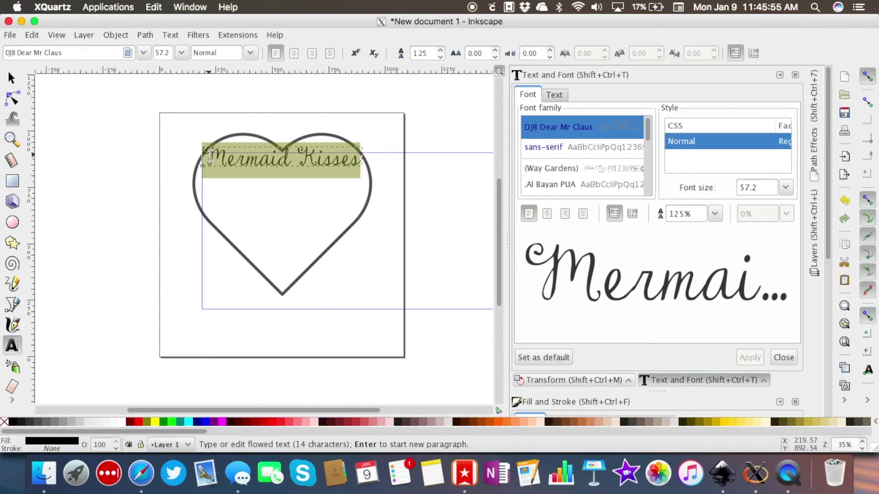
pyautogui.press('Right')
pyautogui.press('Right')
pyautogui.press('Right')
pyautogui.press('Right')
pyautogui.press('Right')
pyautogui.press('Right')
pyautogui.press('Right')
pyautogui.press('Right')
pyautogui.press('Right')
pyautogui.press('Right')
pyautogui.press('Right')
pyautogui.press('Right')
pyautogui.press('Right')
pyautogui.press('Right')
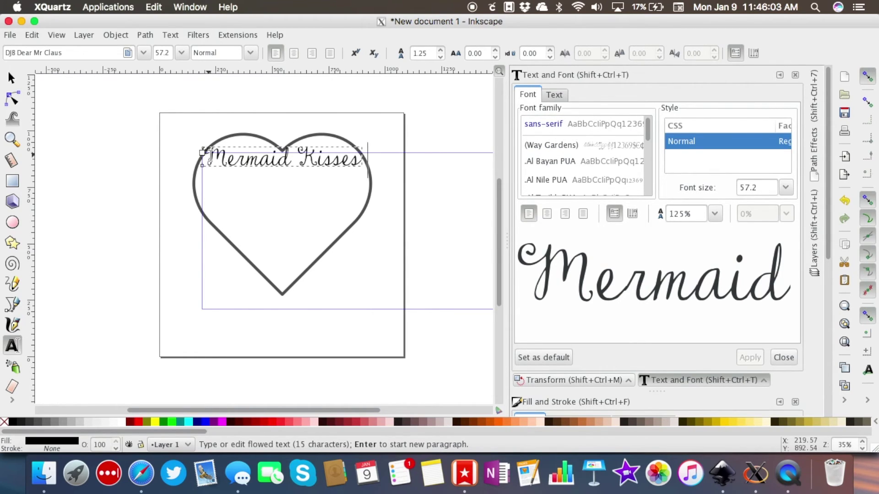
pyautogui.hotkey('ctrl', 'v')
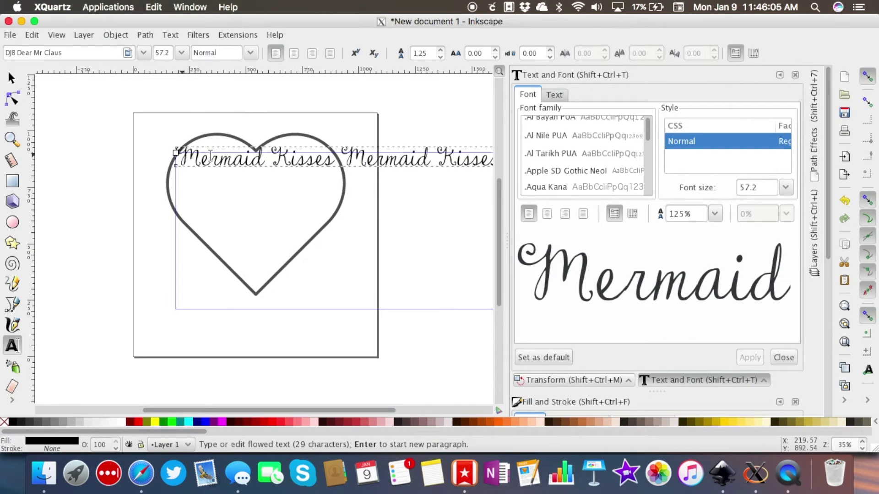
pyautogui.hotkey('ctrl', 'v')
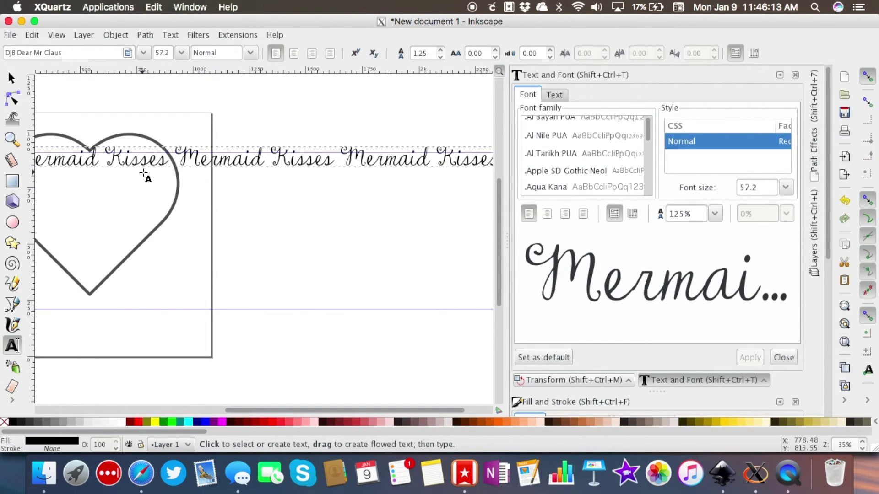
pyautogui.hotkey('ctrl', 'v')
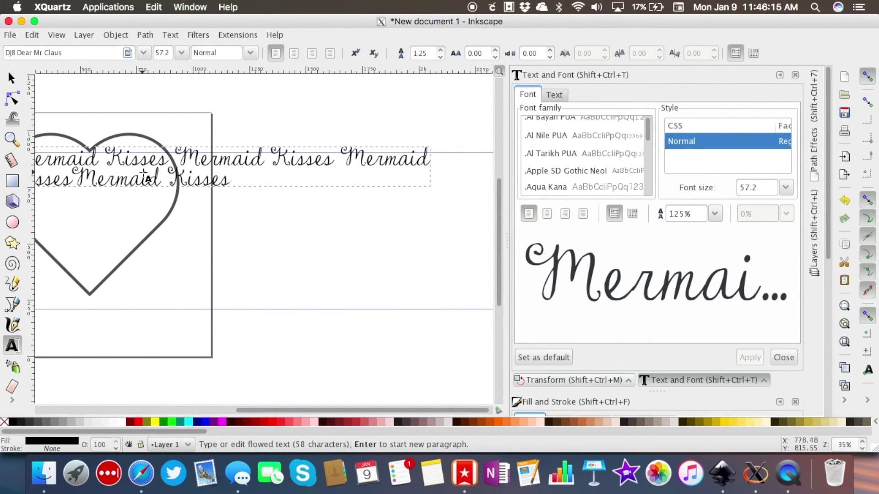
# Step: Insert a break before the final "Mermaid Kisses" to separate it from the preceding phrase in the text frame
pyautogui.press('Left')
pyautogui.press('Left')
pyautogui.press('Left')
pyautogui.press('Left')
pyautogui.press('Left')
pyautogui.press('Left')
pyautogui.press('Left')
pyautogui.press('Left')
pyautogui.press('Left')
pyautogui.press('Left')
pyautogui.press('Left')
pyautogui.press('Left')
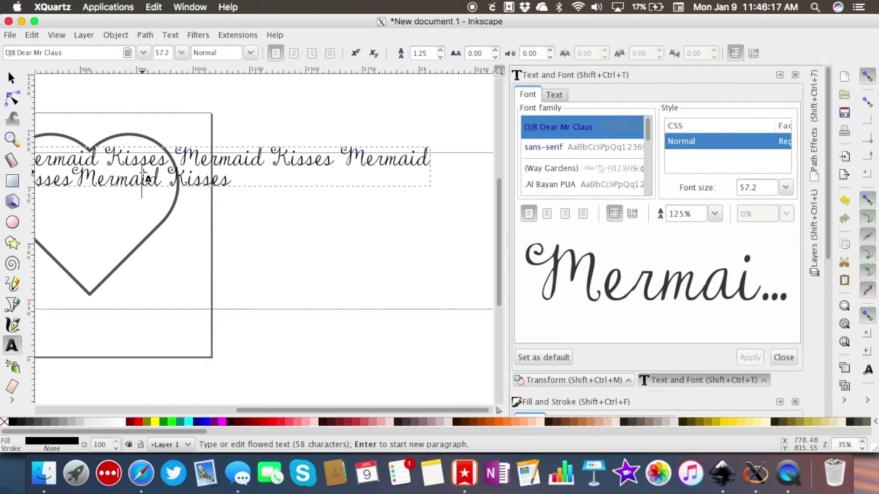
pyautogui.press('Left')
pyautogui.press('Left')
pyautogui.press('Right')
pyautogui.press('Return')
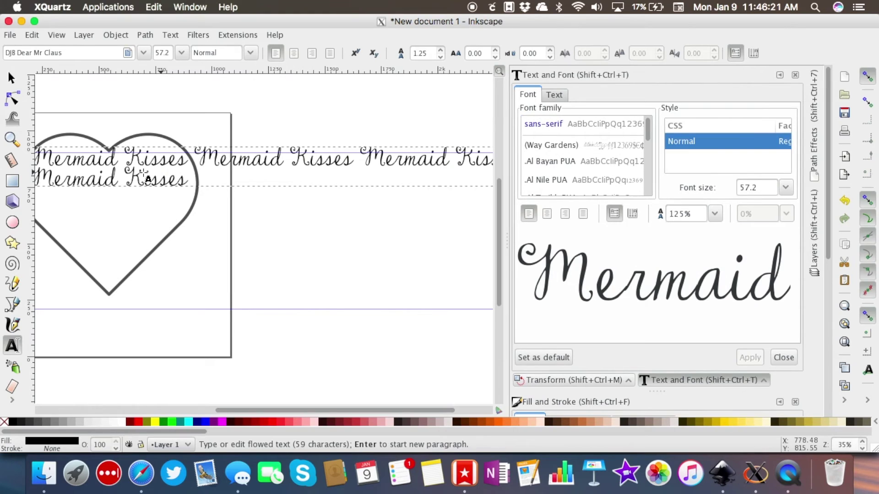
# Step: Put the "Mermaid Kisses" text on the heart outline as a text path
pyautogui.click(12, 79)
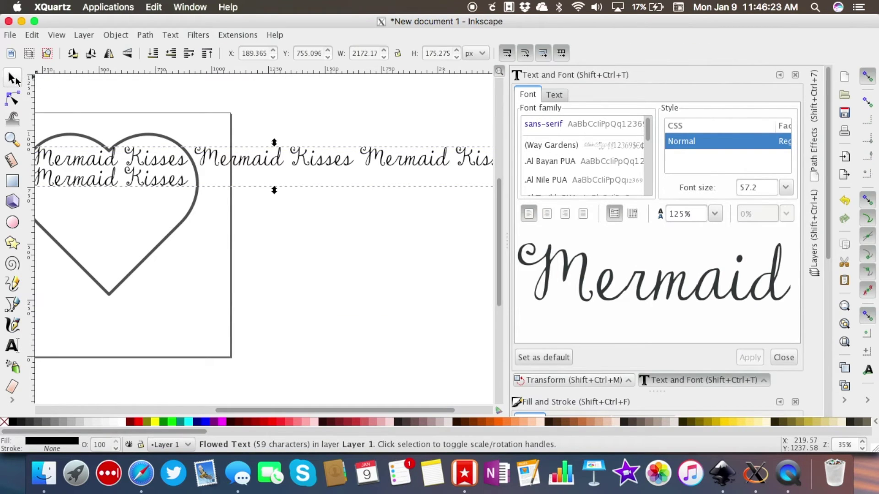
pyautogui.keyDown('shift'); pyautogui.click(138, 271); pyautogui.keyUp('shift')
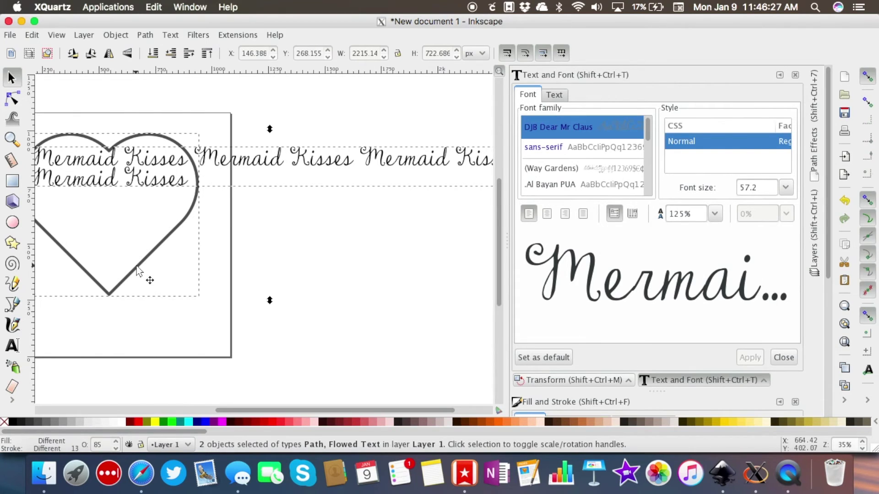
pyautogui.hscroll(-5, 138, 270)
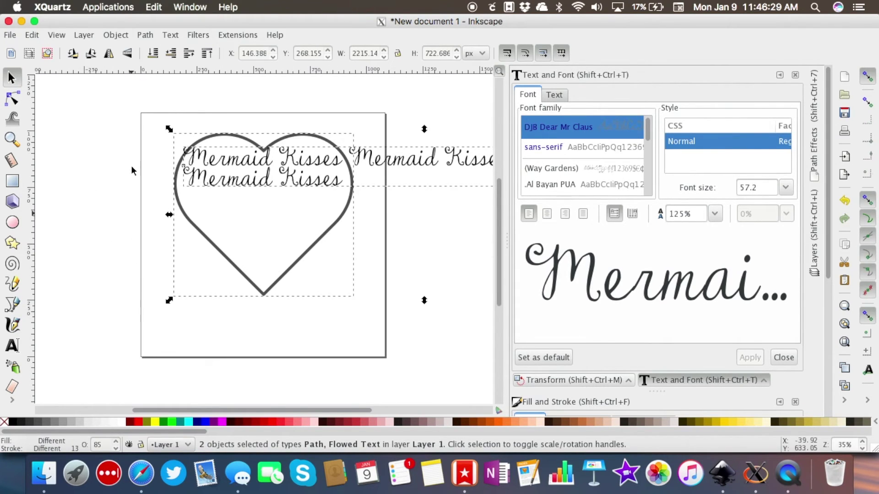
pyautogui.click(178, 34)
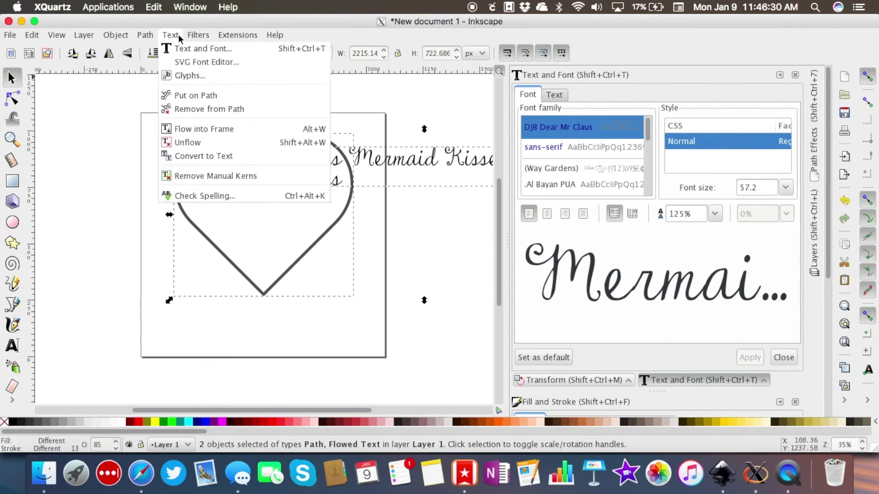
pyautogui.click(185, 97)
pyautogui.click(185, 98)
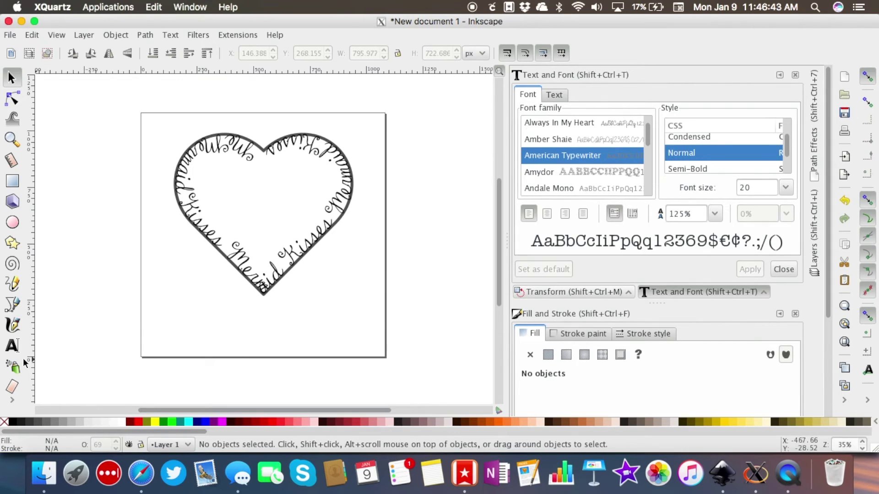
# Step: Delete the surplus characters at the end of the text on the heart, removing the last "Mermaid Kisses" repetition
pyautogui.click(12, 345)
pyautogui.click(265, 157)
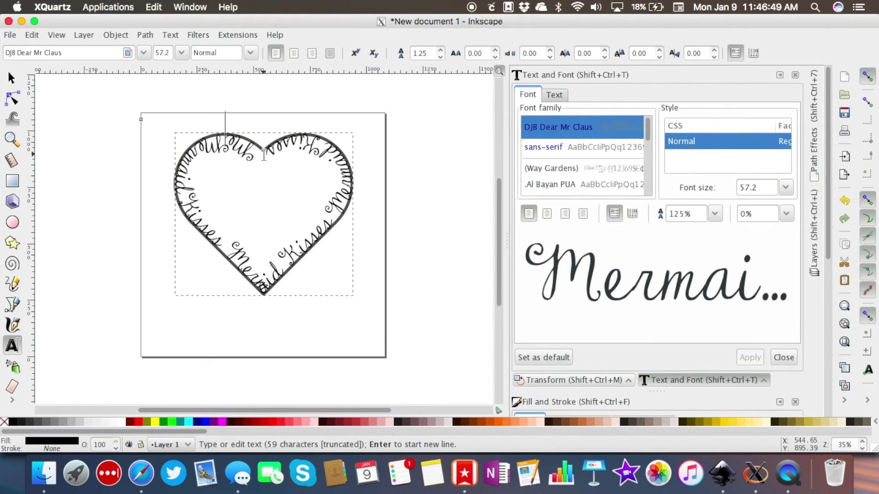
pyautogui.click(253, 156)
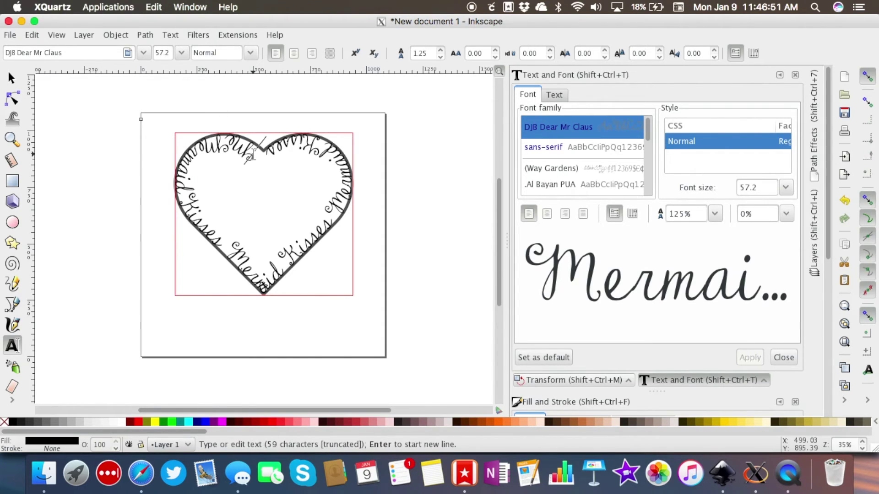
pyautogui.press('BackSpace')
pyautogui.press('BackSpace')
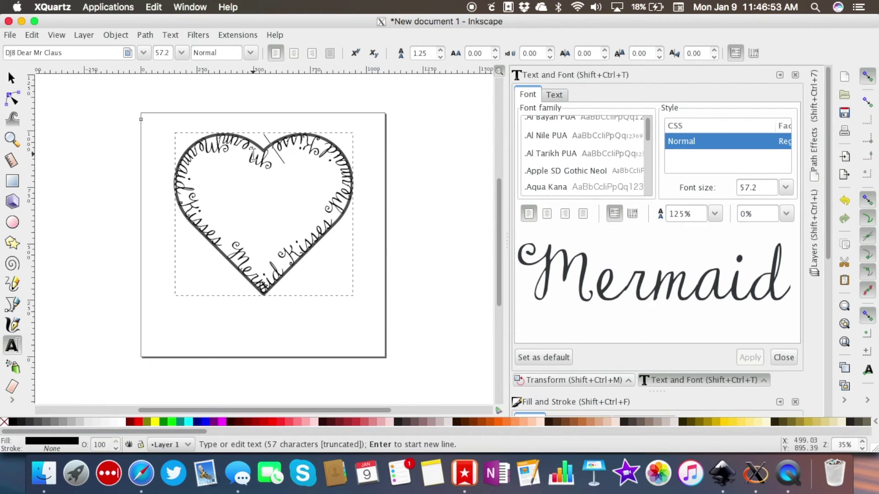
pyautogui.press('BackSpace')
pyautogui.press('BackSpace')
pyautogui.press('BackSpace')
pyautogui.press('BackSpace')
pyautogui.press('BackSpace')
pyautogui.press('BackSpace')
pyautogui.press('BackSpace')
pyautogui.press('BackSpace')
pyautogui.press('BackSpace')
pyautogui.press('BackSpace')
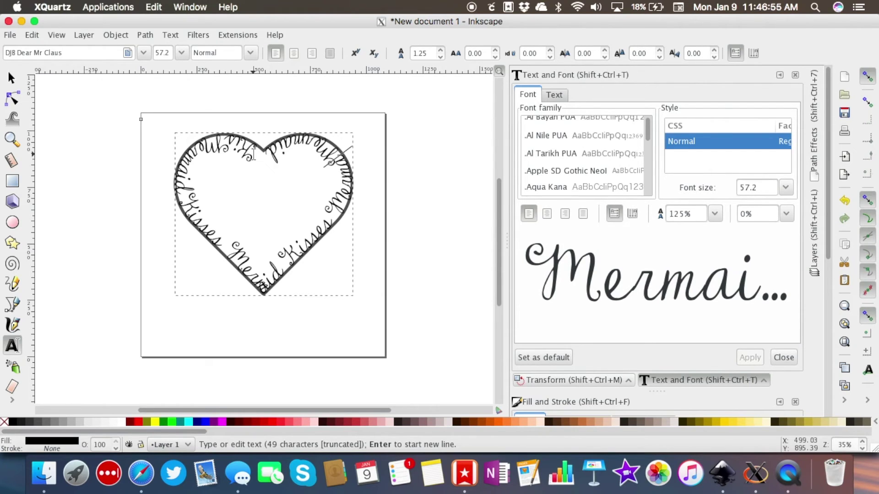
pyautogui.press('BackSpace')
pyautogui.press('BackSpace')
pyautogui.press('BackSpace')
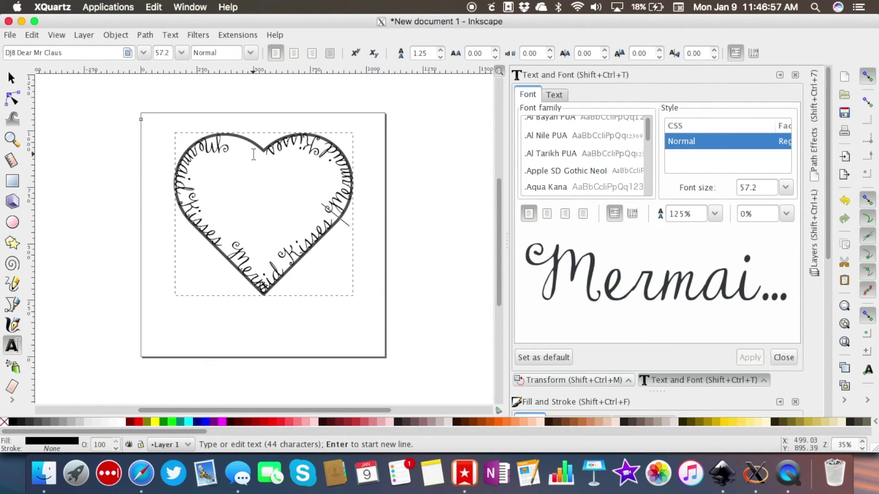
pyautogui.press('Escape')
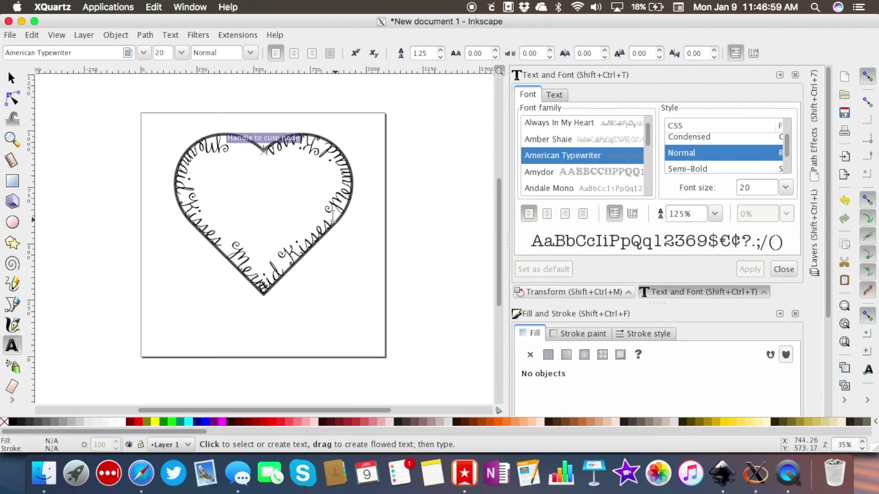
# Step: Widen the gap before the "Mermaid" on the heart's right lobe to a horizontal kerning of 22.81
pyautogui.click(223, 243)
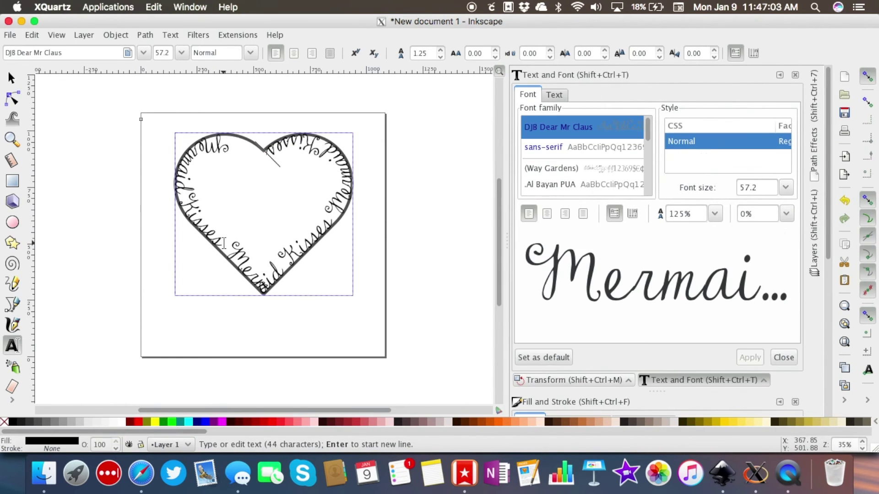
pyautogui.press('Left')
pyautogui.press('Left')
pyautogui.press('Left')
pyautogui.press('Left')
pyautogui.press('Left')
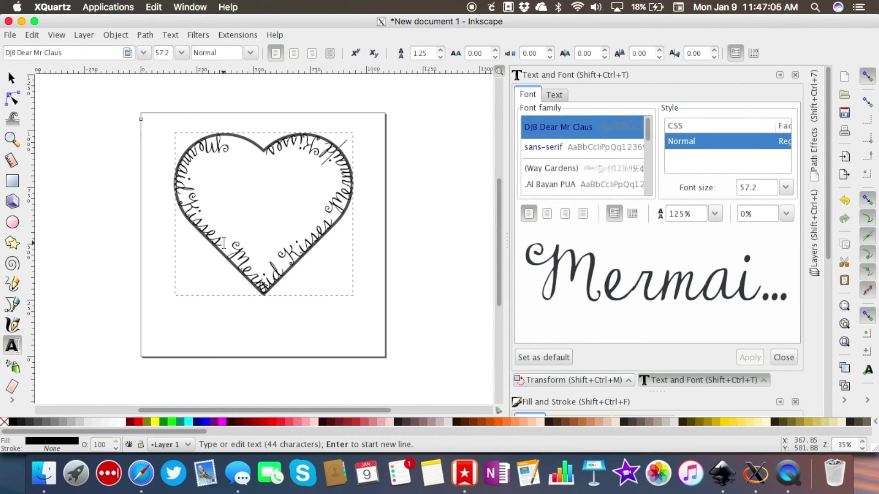
pyautogui.press('Left')
pyautogui.press('Left')
pyautogui.press('Left')
pyautogui.press('Left')
pyautogui.hotkey('alt', '>')
pyautogui.hotkey('alt', '>')
pyautogui.hotkey('alt', '>')
pyautogui.hotkey('alt', '>')
pyautogui.hotkey('alt', '>')
pyautogui.hotkey('alt', '>')
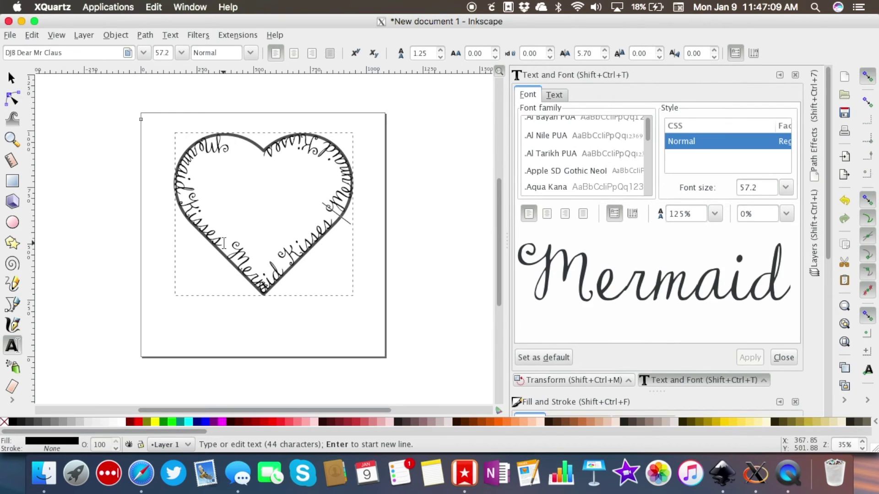
pyautogui.hotkey('alt', '>')
pyautogui.hotkey('alt', '>')
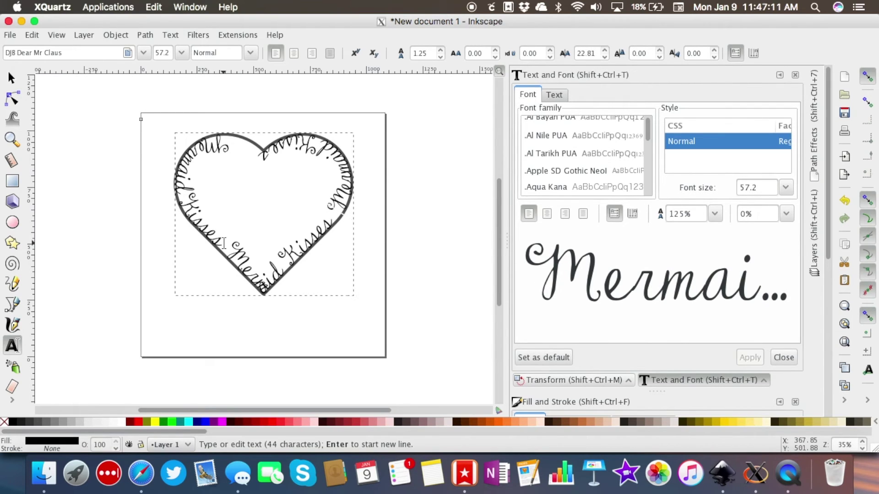
# Step: Tighten the gap after the "Kisses" on the heart's lower left edge to a horizontal kerning of -45.63
pyautogui.hotkey('ctrl', 'z')
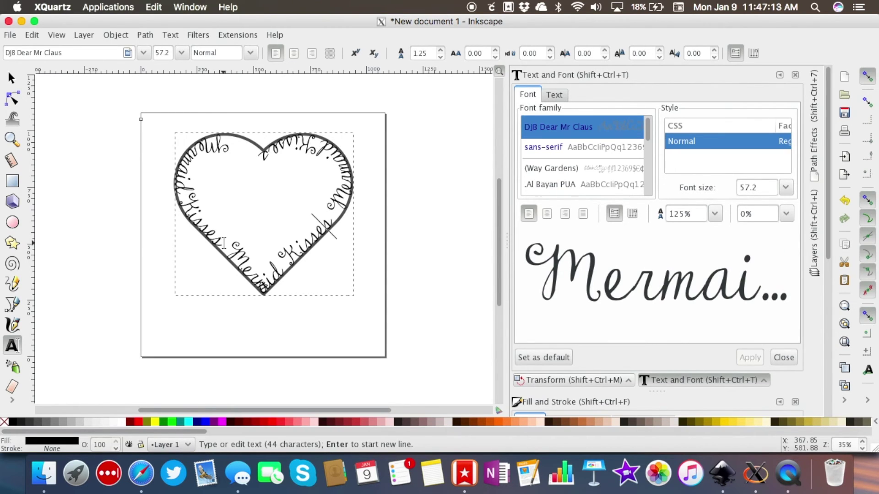
pyautogui.press('Left')
pyautogui.press('Left')
pyautogui.press('Left')
pyautogui.press('Left')
pyautogui.press('Left')
pyautogui.press('Left')
pyautogui.press('Left')
pyautogui.press('Left')
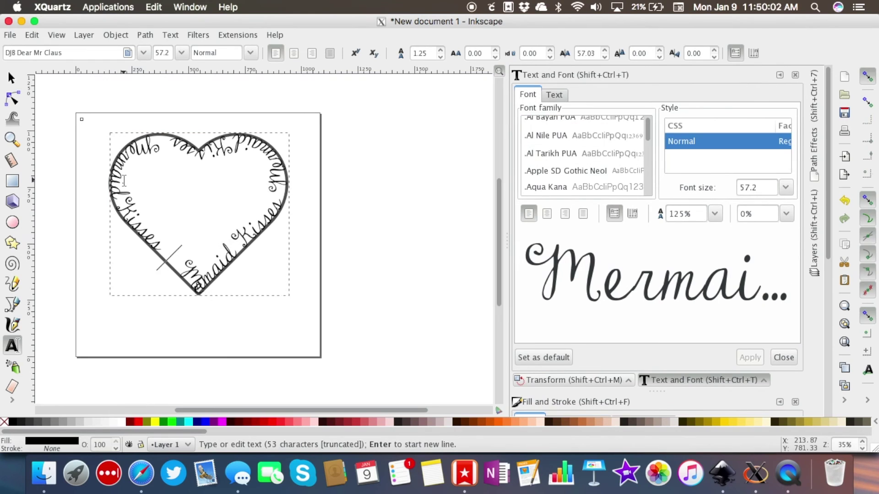
pyautogui.hotkey('alt', 'Right')
pyautogui.hotkey('alt', 'Right')
pyautogui.hotkey('alt', 'Right')
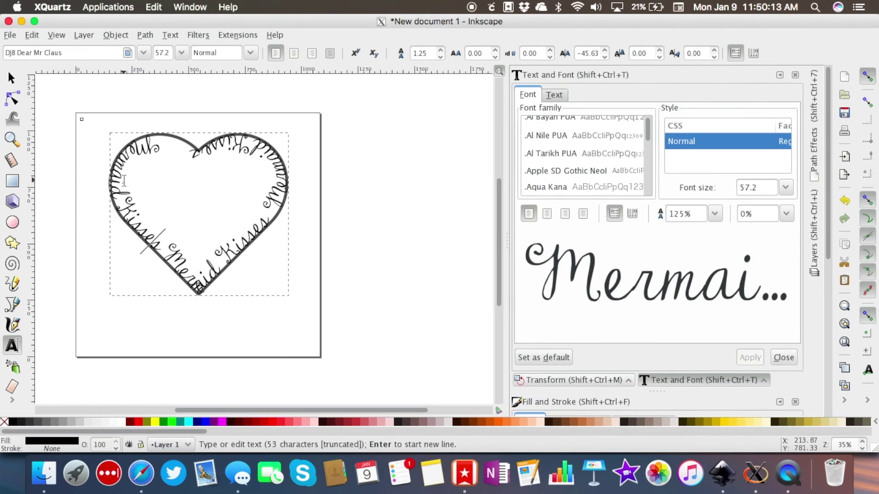
# Step: Shift the letters "aid" of the "Mermaid" at the heart's bottom point forward with a horizontal kerning of 42.77
pyautogui.press('Right')
pyautogui.press('Right')
pyautogui.press('Right')
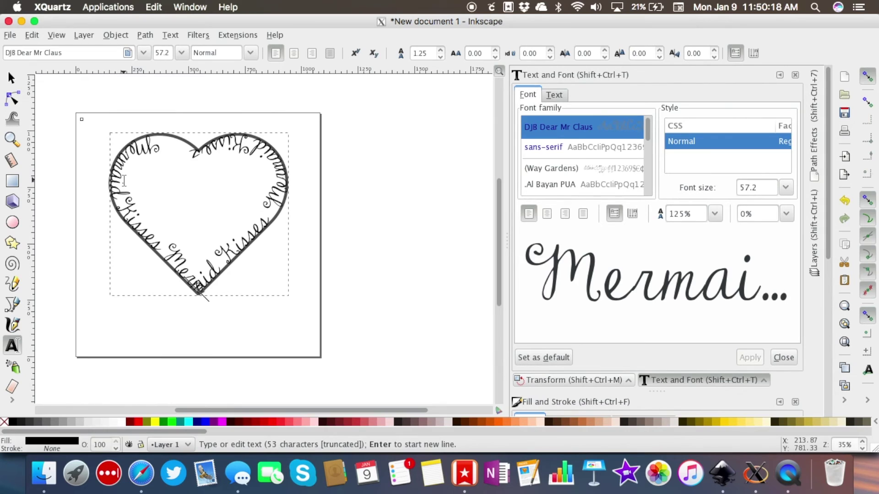
pyautogui.hotkey('alt', 'Right')
pyautogui.hotkey('alt', 'Right')
pyautogui.hotkey('alt', 'Right')
pyautogui.hotkey('alt', 'Right')
pyautogui.hotkey('alt', 'Right')
pyautogui.hotkey('alt', 'Right')
pyautogui.hotkey('alt', 'Right')
pyautogui.hotkey('alt', 'Right')
pyautogui.hotkey('alt', 'Right')
pyautogui.hotkey('alt', 'Right')
pyautogui.hotkey('alt', 'Right')
pyautogui.hotkey('alt', 'Right')
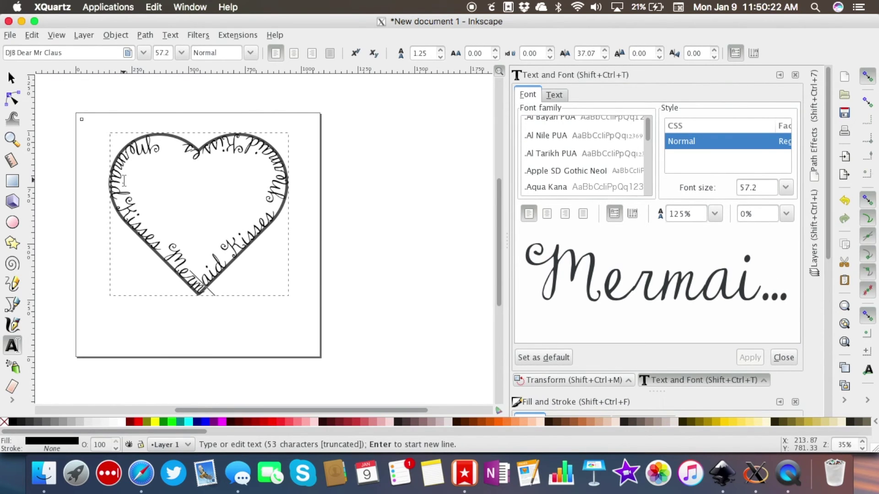
pyautogui.hotkey('alt', 'Right')
pyautogui.hotkey('alt', 'Right')
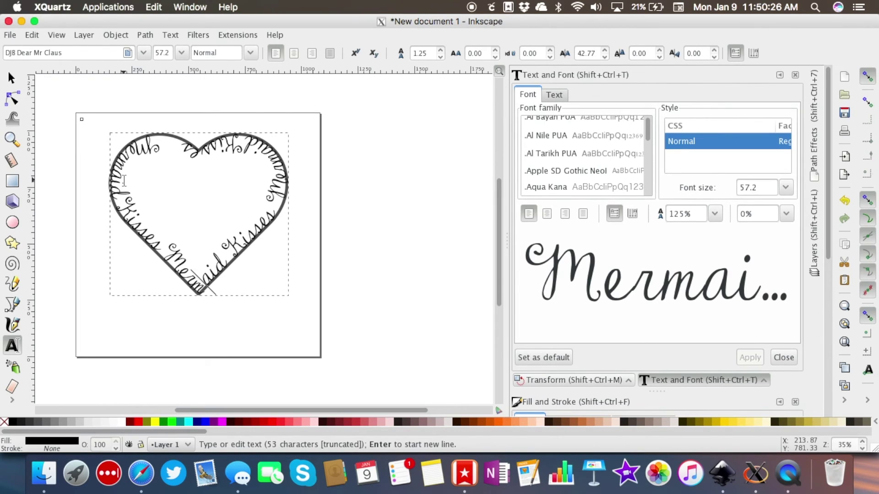
# Step: Increase the horizontal kerning before the "Mermaid" on the heart's right lobe to 42.77
pyautogui.press('Right')
pyautogui.press('Right')
pyautogui.press('Right')
pyautogui.press('Right')
pyautogui.press('Right')
pyautogui.press('Right')
pyautogui.press('Right')
pyautogui.press('Right')
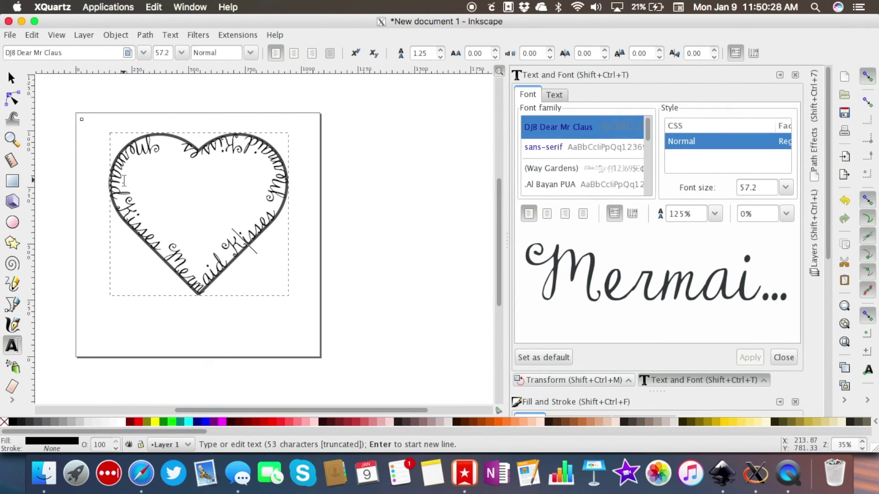
pyautogui.press('Right')
pyautogui.press('Right')
pyautogui.press('Right')
pyautogui.press('Right')
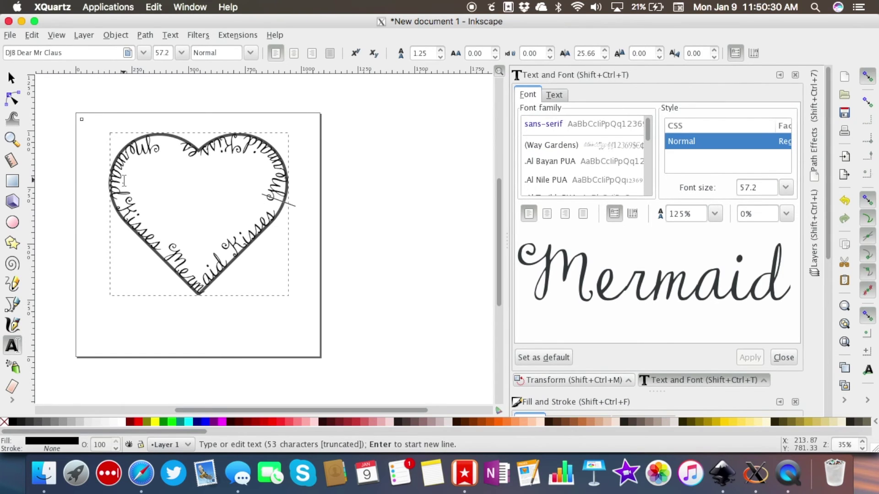
pyautogui.hotkey('alt', 'Right')
pyautogui.hotkey('alt', 'Right')
pyautogui.hotkey('alt', 'Right')
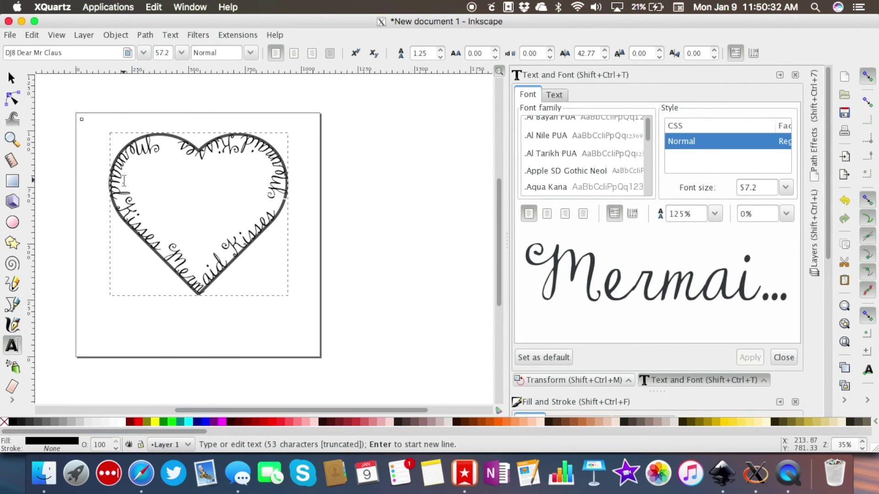
pyautogui.hotkey('alt', 'Right')
# Step: Push the "Mermaid" at the heart's bottom point away from the preceding "Kisses" with a horizontal kerning of 62.73
pyautogui.press('Left')
pyautogui.press('Left')
pyautogui.press('Left')
pyautogui.press('Left')
pyautogui.press('Left')
pyautogui.press('Left')
pyautogui.press('Left')
pyautogui.press('Left')
pyautogui.press('Left')
pyautogui.press('Left')
pyautogui.press('Left')
pyautogui.press('Left')
pyautogui.press('Left')
pyautogui.hotkey('alt', 'Right')
pyautogui.hotkey('alt', 'Right')
pyautogui.hotkey('alt', 'Right')
pyautogui.hotkey('alt', 'Right')
pyautogui.hotkey('alt', 'Right')
pyautogui.hotkey('alt', 'Right')
pyautogui.hotkey('alt', 'Right')
pyautogui.hotkey('alt', 'Right')
pyautogui.hotkey('alt', 'Right')
pyautogui.hotkey('alt', 'Right')
pyautogui.hotkey('alt', 'Right')
pyautogui.hotkey('alt', 'Right')
pyautogui.hotkey('alt', 'Right')
pyautogui.hotkey('alt', 'Right')
pyautogui.hotkey('alt', 'Right')
pyautogui.hotkey('alt', 'Right')
pyautogui.hotkey('alt', 'Right')
pyautogui.hotkey('alt', 'Right')
pyautogui.hotkey('alt', 'Right')
pyautogui.hotkey('alt', 'Right')
pyautogui.hotkey('alt', 'Right')
pyautogui.hotkey('alt', 'Right')
pyautogui.hotkey('alt', 'Right')
pyautogui.hotkey('alt', 'Right')
pyautogui.hotkey('alt', 'Right')
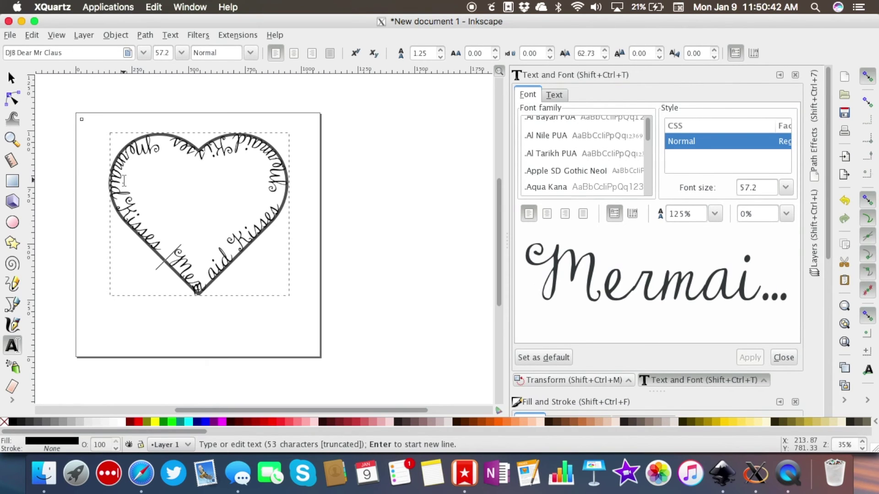
# Step: Shift the letters after "Mer" at the heart's bottom point forward with a horizontal kerning of 14.26
pyautogui.press('Right')
pyautogui.press('Right')
pyautogui.press('Right')
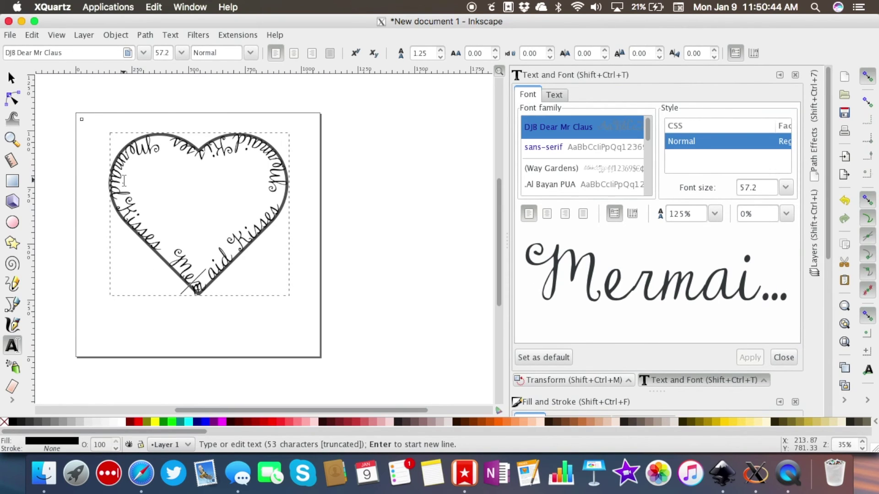
pyautogui.hotkey('alt', 'Right')
pyautogui.hotkey('alt', 'Right')
pyautogui.hotkey('alt', 'Right')
pyautogui.hotkey('alt', 'Right')
pyautogui.hotkey('alt', 'Right')
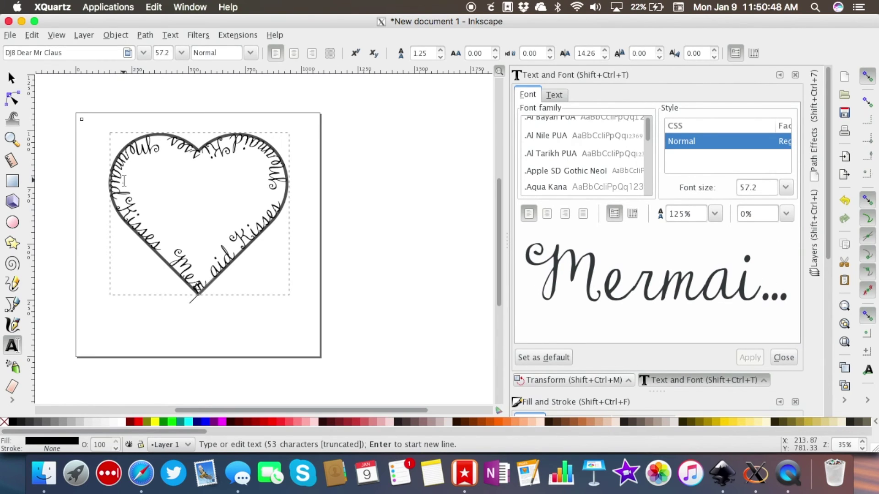
pyautogui.press('BackSpace')
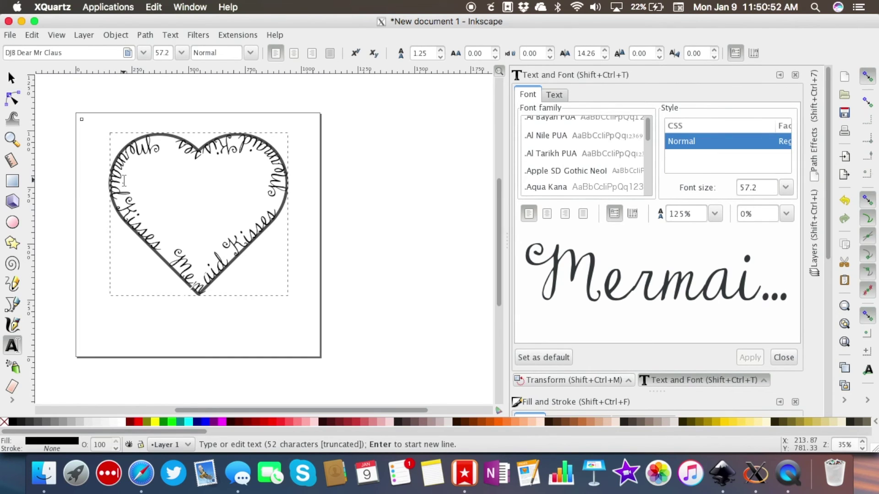
pyautogui.write('r')
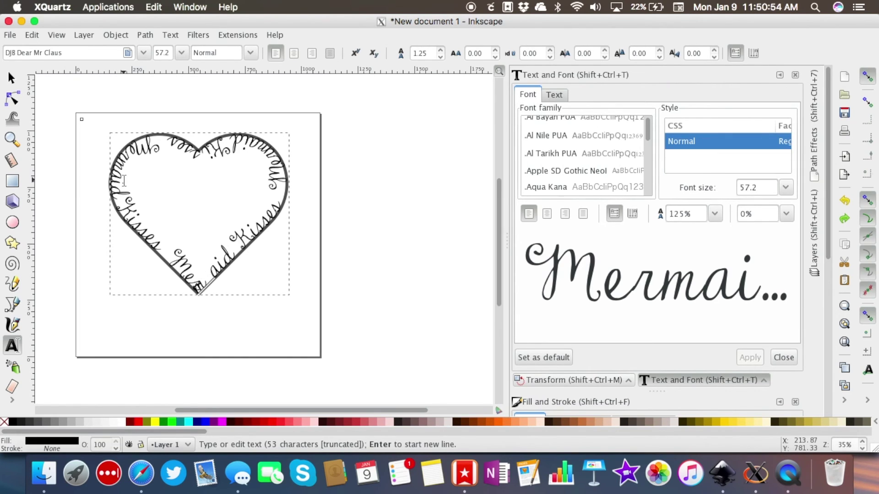
pyautogui.press('Right')
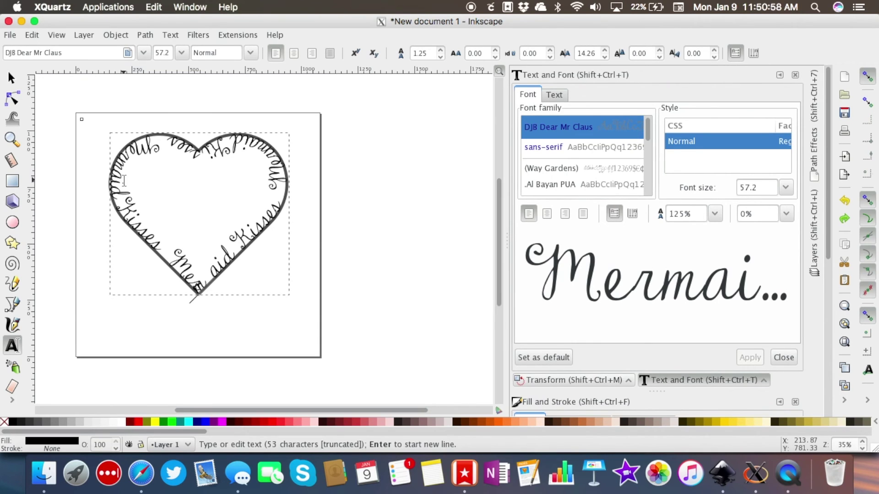
# Step: Increase the horizontal kerning after "Mer" at the heart's bottom point to 25.66
pyautogui.hotkey('alt', 'Right')
pyautogui.hotkey('alt', 'Right')
pyautogui.hotkey('alt', 'Right')
pyautogui.hotkey('alt', 'Right')
pyautogui.hotkey('alt', 'Right')
pyautogui.hotkey('alt', 'Right')
pyautogui.hotkey('alt', 'Right')
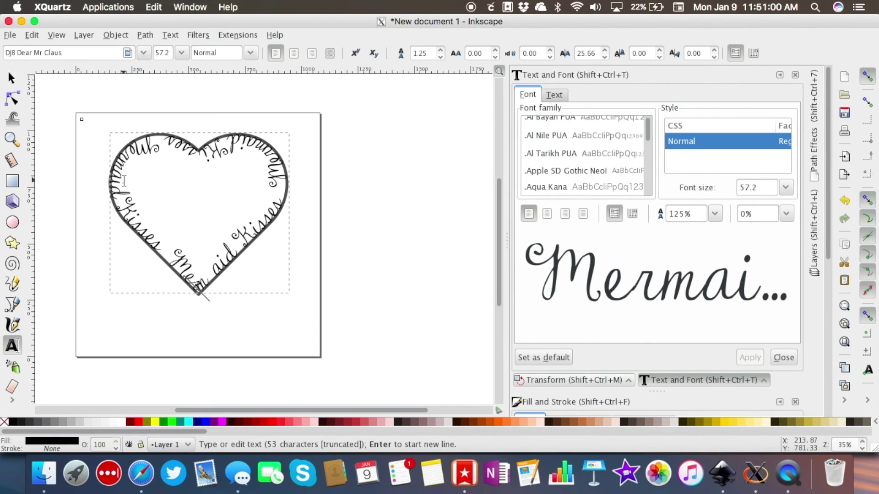
# Step: Increase the horizontal kerning after "Mer" at the heart's bottom point to 62.73 so the "m" moves past the corner
pyautogui.hotkey('alt', 'Right')
pyautogui.hotkey('alt', 'Right')
pyautogui.hotkey('alt', 'Right')
pyautogui.hotkey('alt', 'Right')
pyautogui.hotkey('alt', 'Right')
pyautogui.hotkey('alt', 'Right')
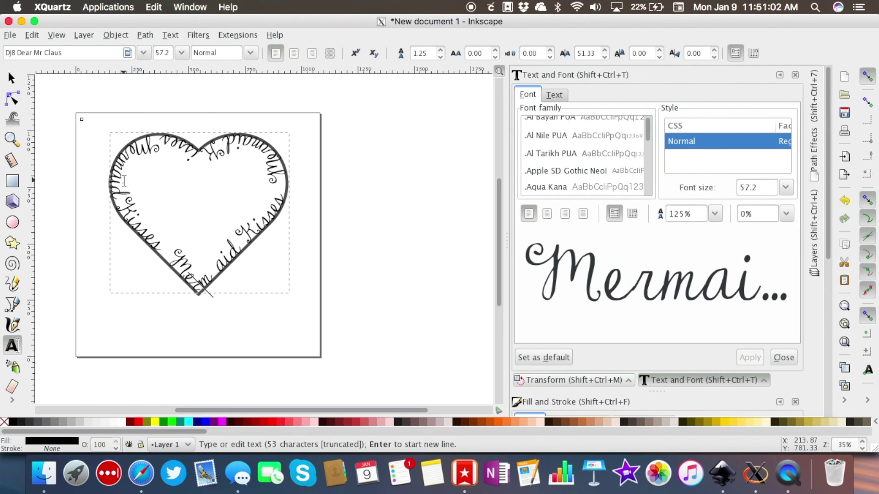
pyautogui.hotkey('alt', 'Left')
pyautogui.hotkey('alt', 'Left')
pyautogui.hotkey('alt', 'Left')
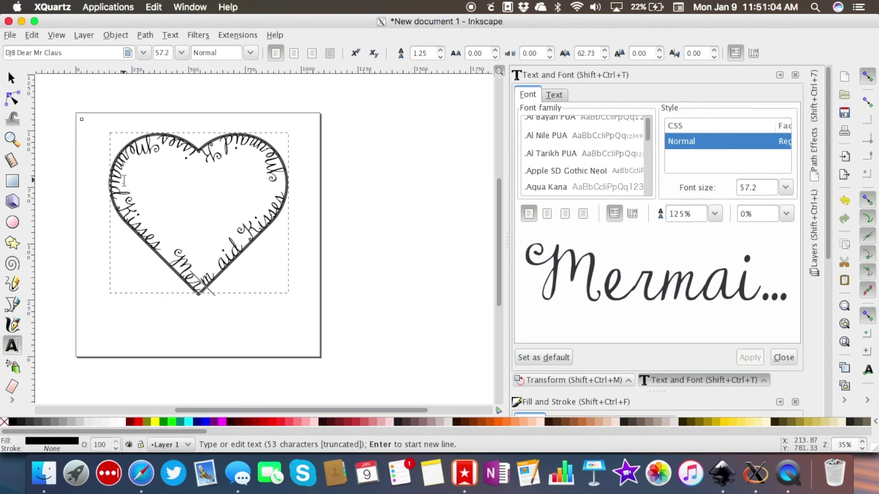
# Step: Close the gap between "Merm" and "aid" at the heart's bottom point by reducing its horizontal kerning to 2.85
pyautogui.hotkey('alt', 'Left')
pyautogui.hotkey('alt', 'Left')
pyautogui.hotkey('alt', 'Left')
pyautogui.hotkey('alt', 'Left')
pyautogui.hotkey('alt', 'Left')
pyautogui.hotkey('alt', 'Left')
pyautogui.hotkey('alt', 'Left')
pyautogui.hotkey('alt', 'Left')
pyautogui.hotkey('alt', 'Left')
pyautogui.hotkey('alt', 'Left')
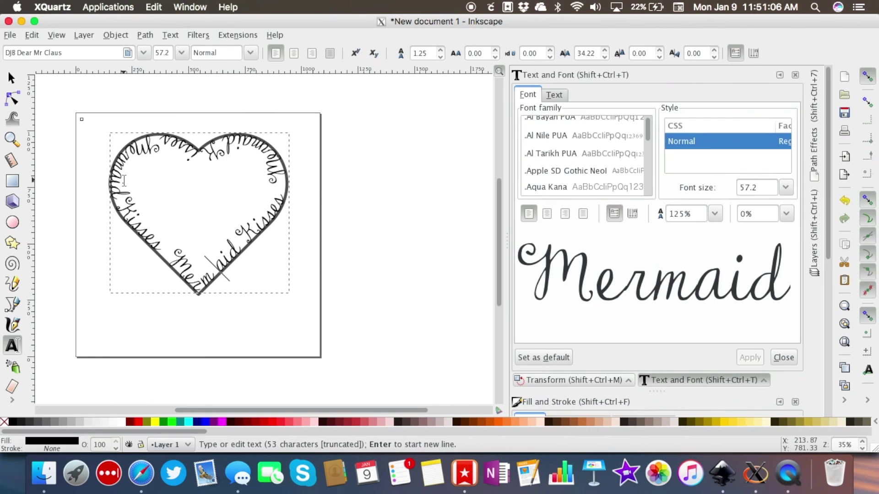
pyautogui.hotkey('alt', 'Left')
pyautogui.hotkey('alt', 'Left')
pyautogui.hotkey('alt', 'Left')
pyautogui.hotkey('alt', 'Left')
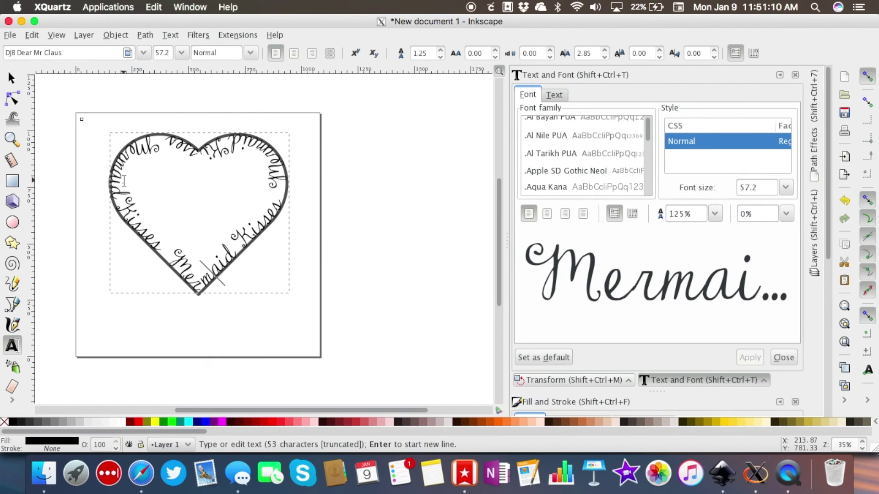
pyautogui.click(194, 350)
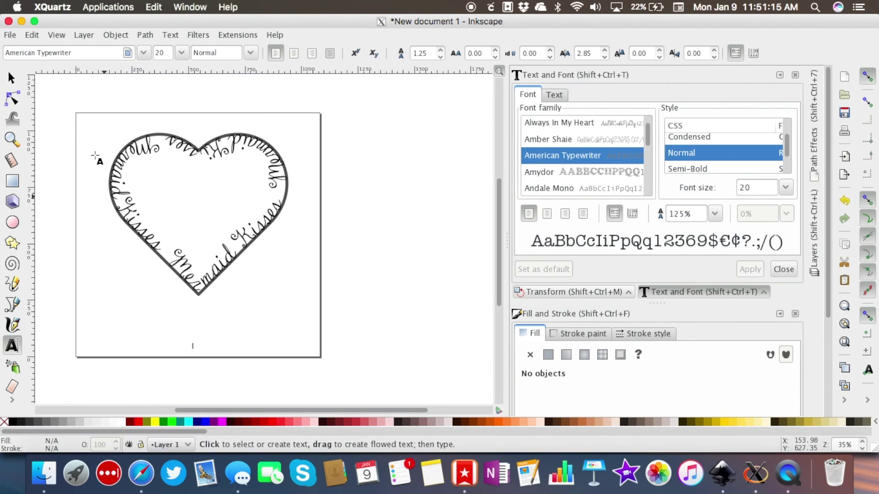
# Step: Select the heart outline path under the text and set its stroke paint to none
pyautogui.click(11, 78)
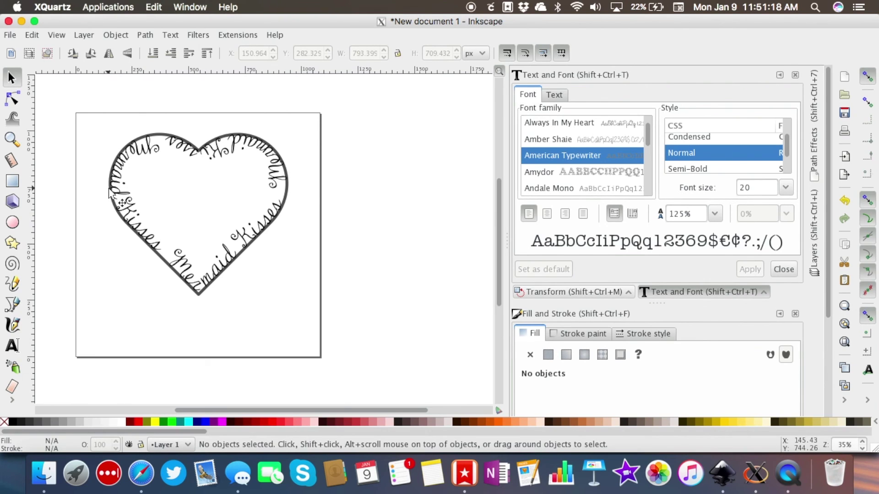
pyautogui.scroll(2, 109, 191)
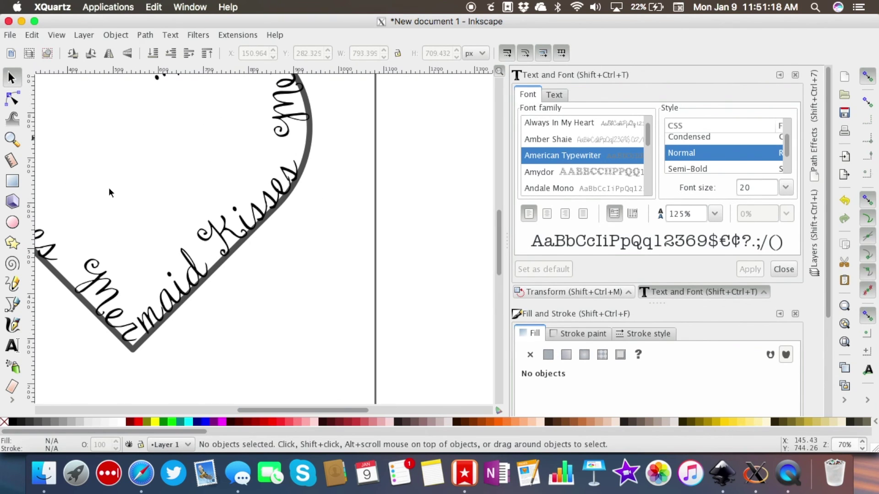
pyautogui.click(136, 347)
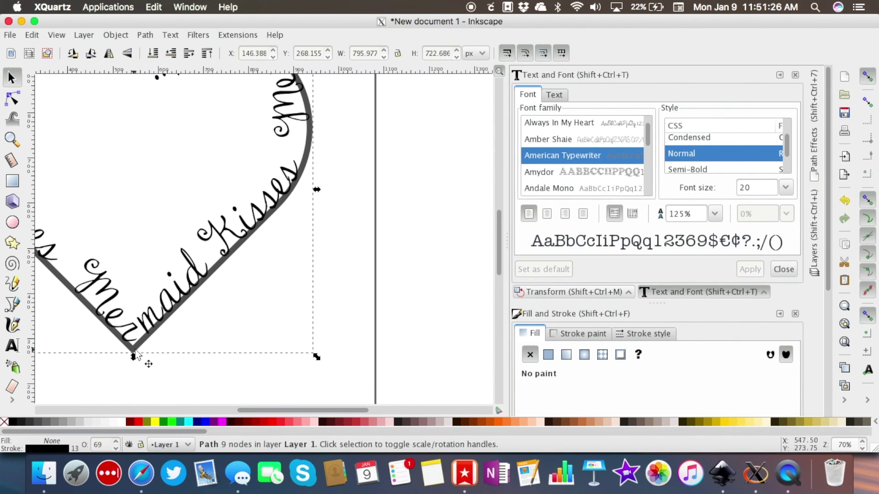
pyautogui.click(139, 364)
pyautogui.click(133, 356)
pyautogui.scroll(-3, 607, 394)
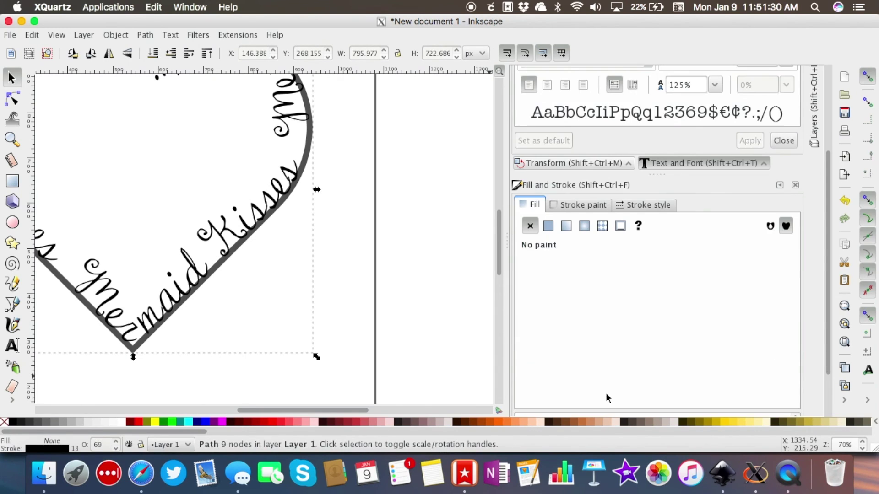
pyautogui.click(569, 208)
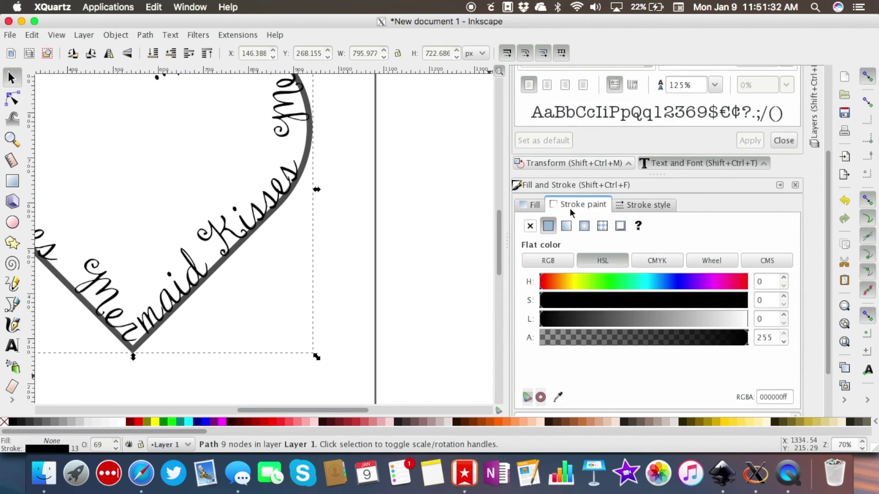
pyautogui.click(530, 229)
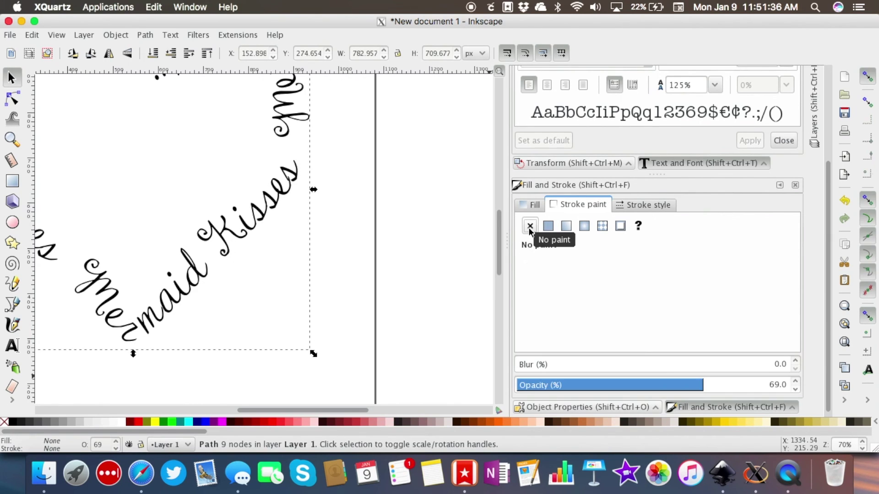
pyautogui.press('-')
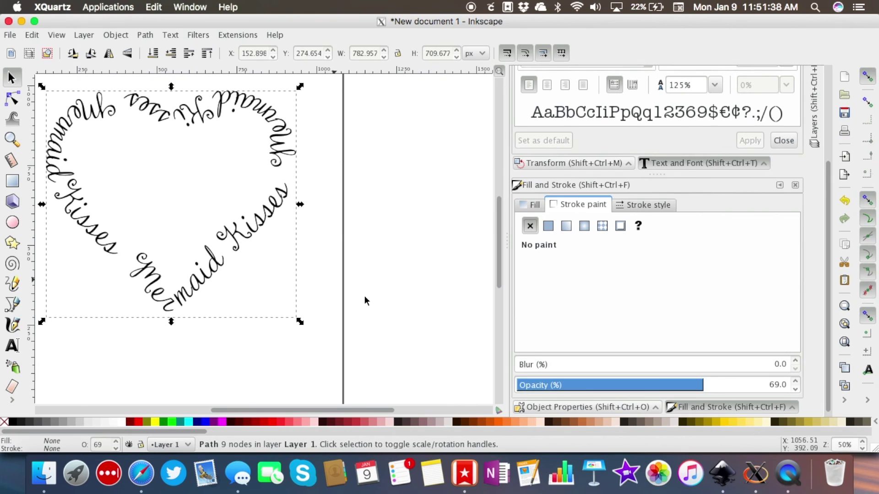
pyautogui.press('-')
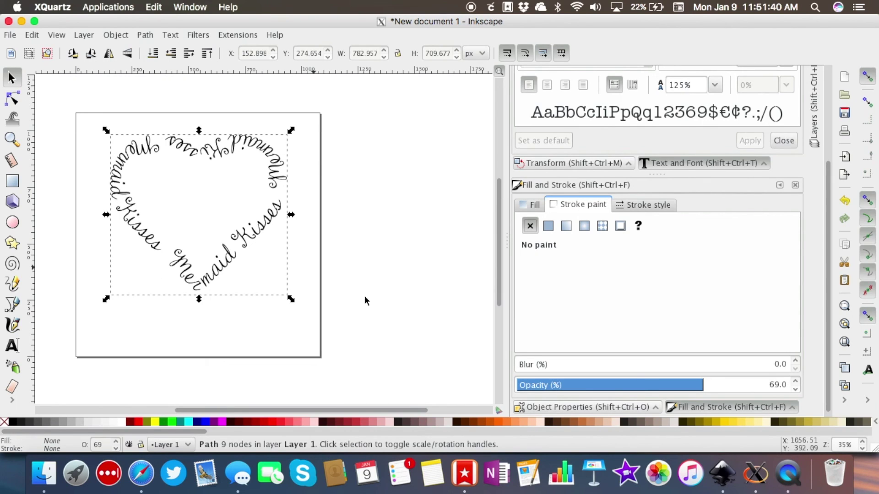